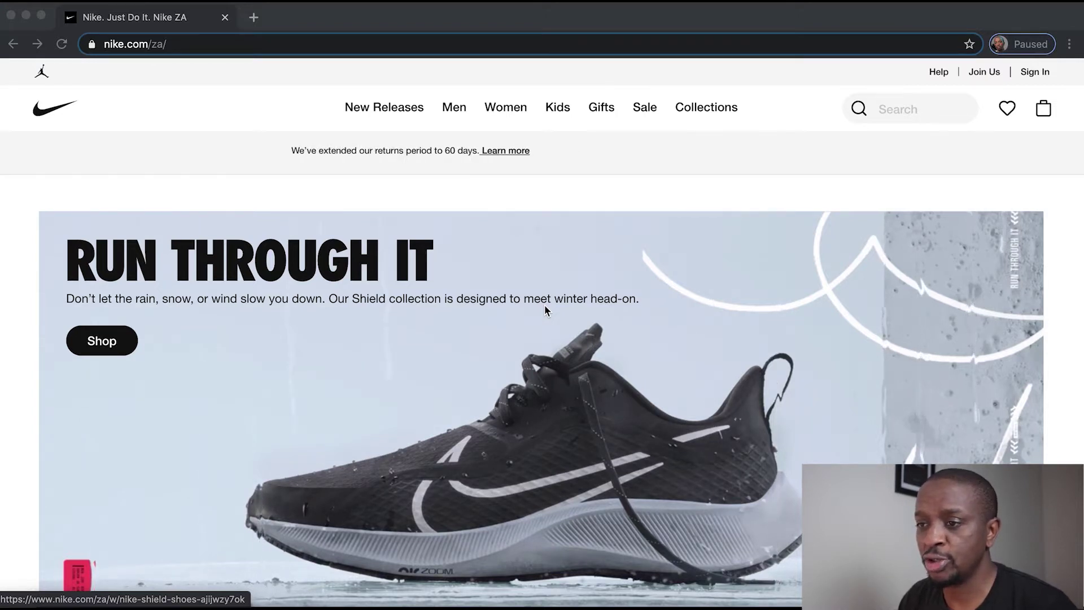
Step: On the live Nike site, preview the Help menu and open then close the sign-in form
left_click(952, 169)
mouse_move(939, 72)
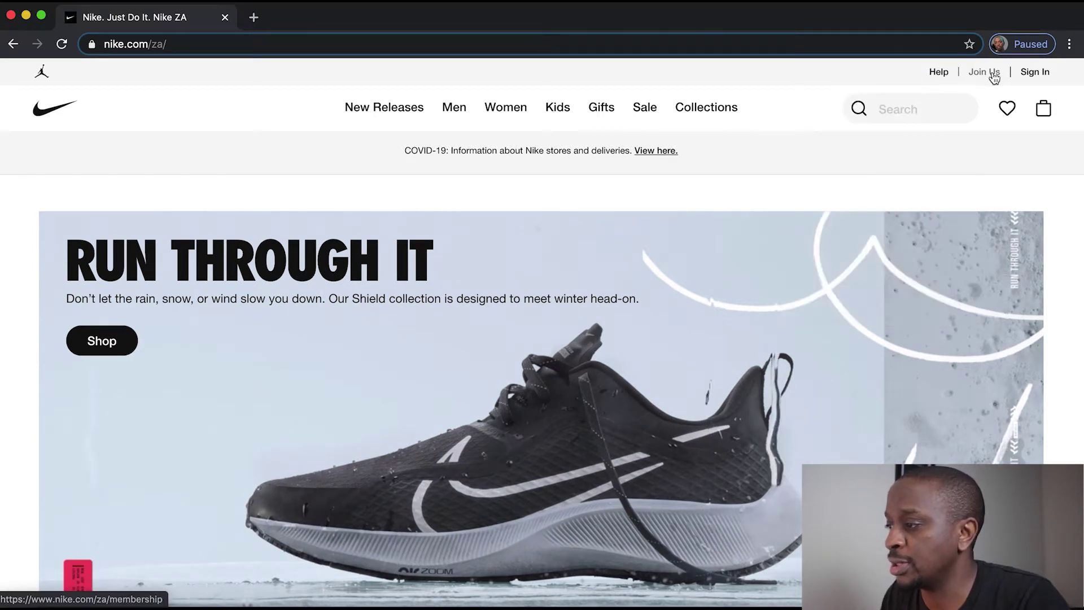
left_click(1037, 74)
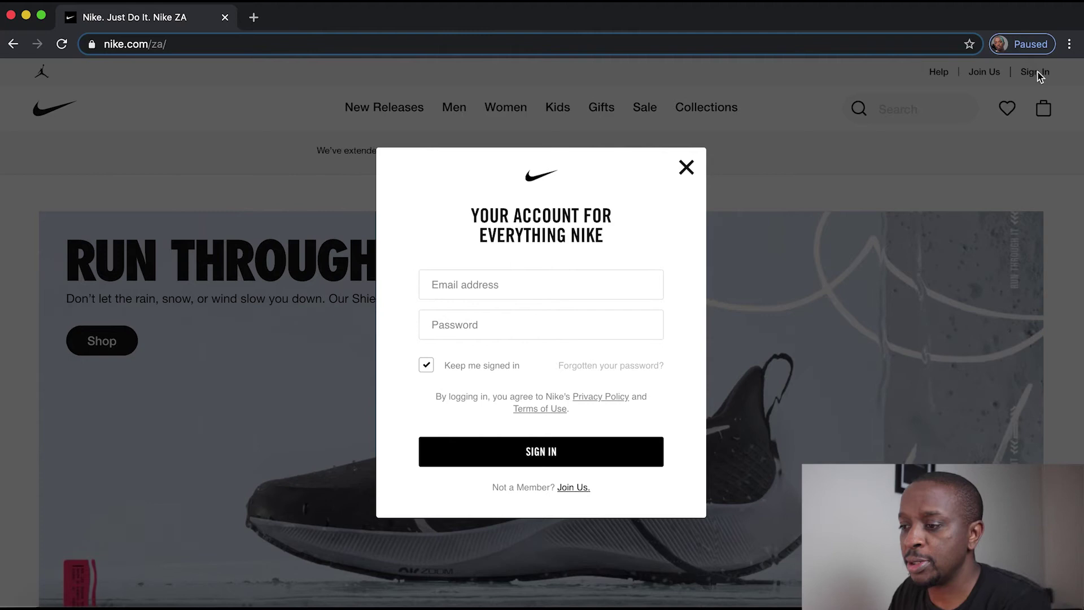
left_click(686, 169)
Step: Check the New Releases menu and the search overlay, then return to the Axure wireframe
mouse_move(369, 115)
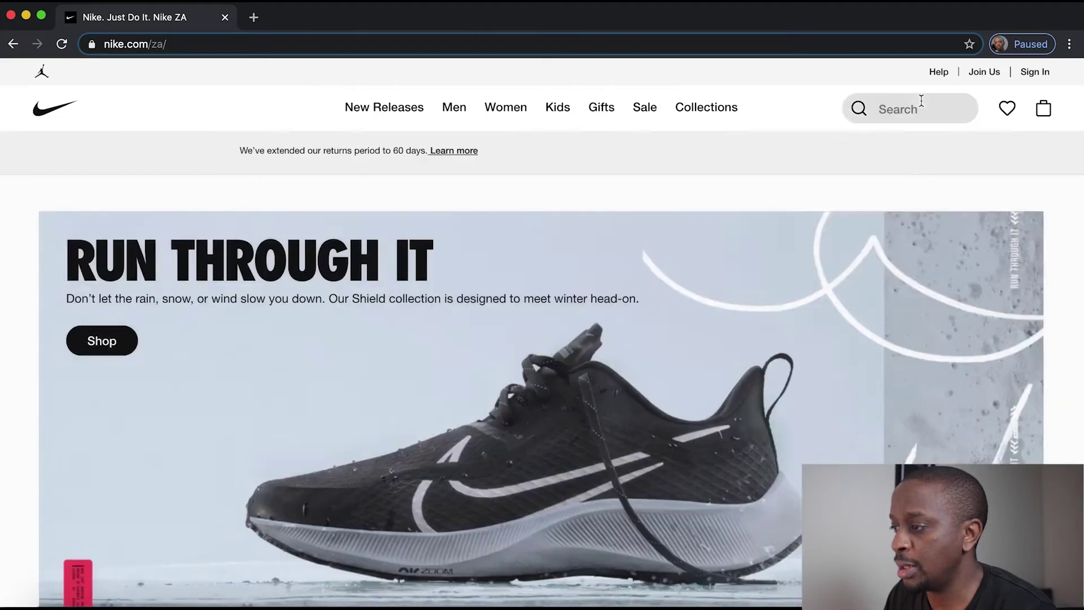
left_click(920, 101)
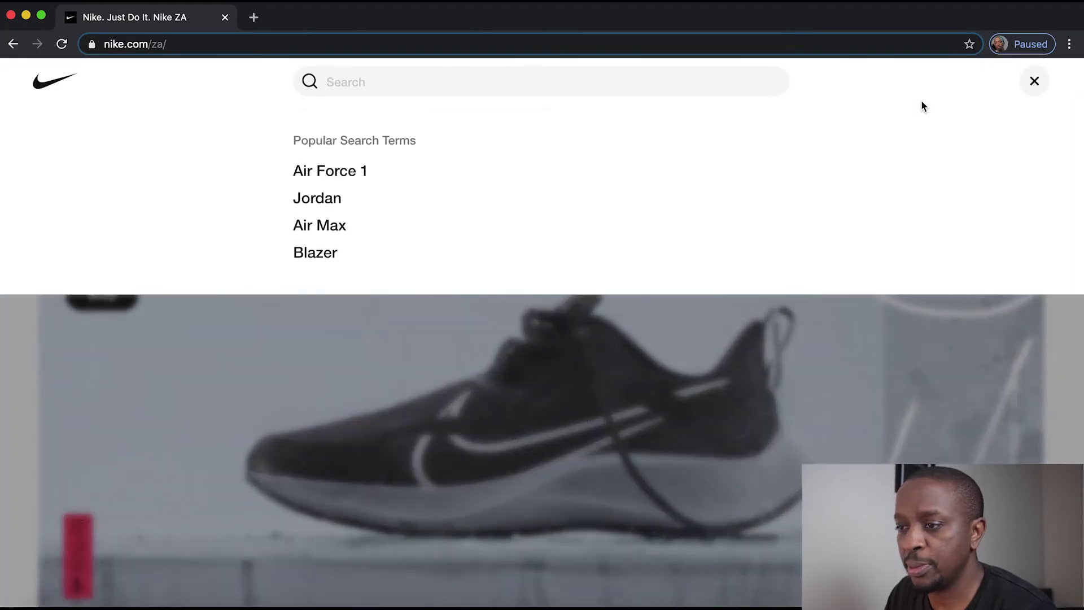
left_click(1035, 82)
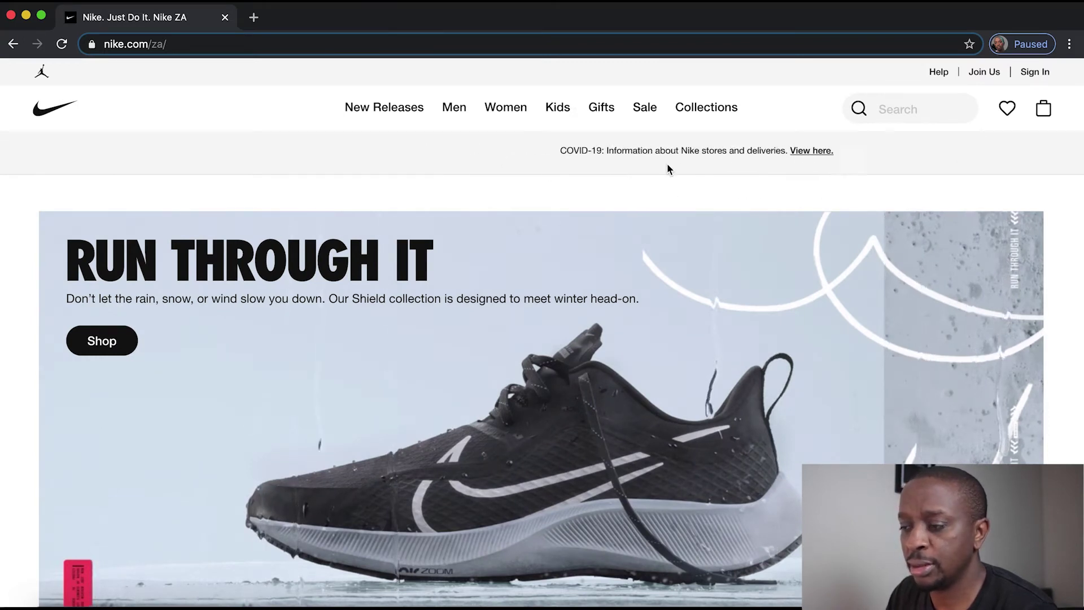
left_click(586, 605)
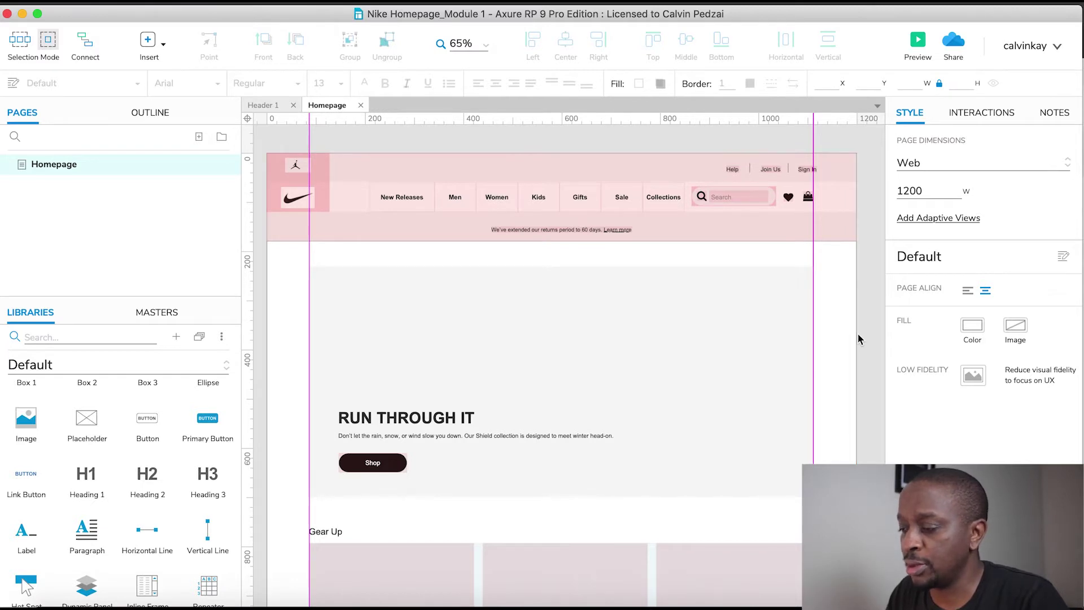
Step: Select and copy all the link text in Nike's Help dropdown, then return to Axure
scroll(859, 333, "right", 3)
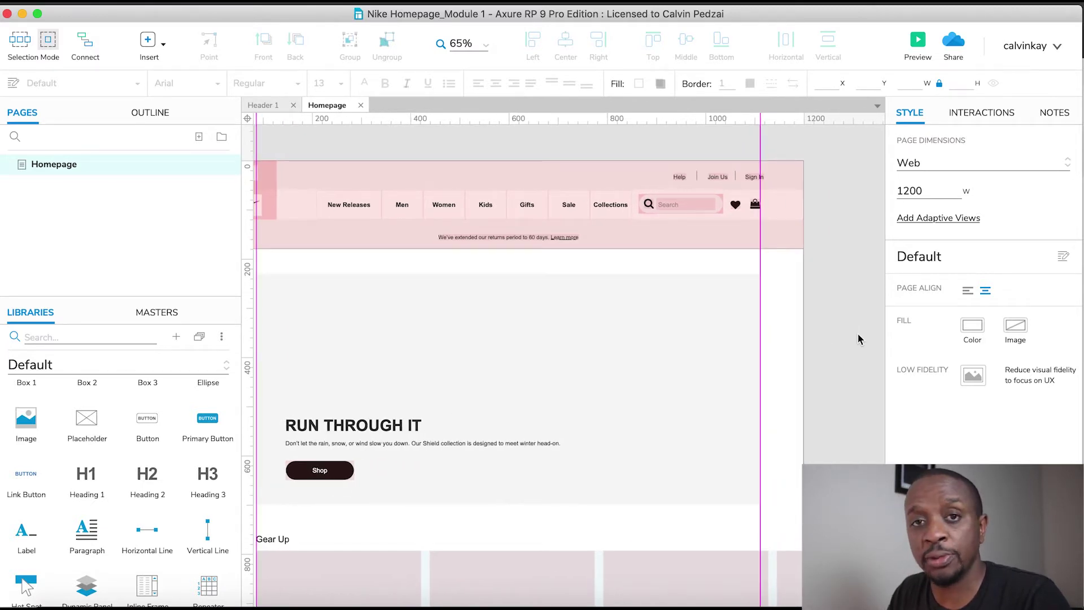
key("super+Tab")
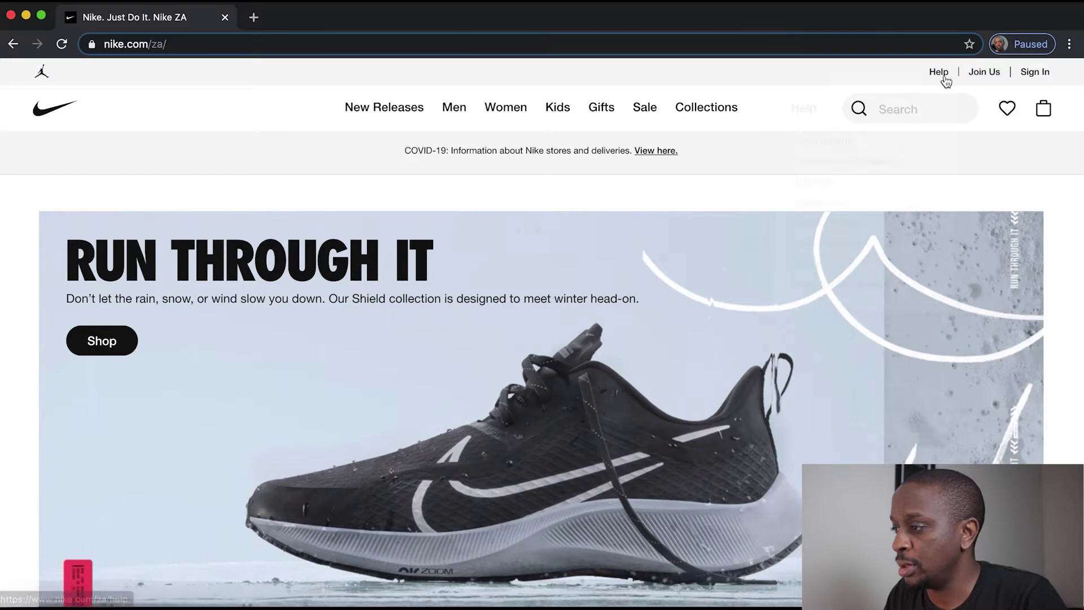
mouse_move(942, 79)
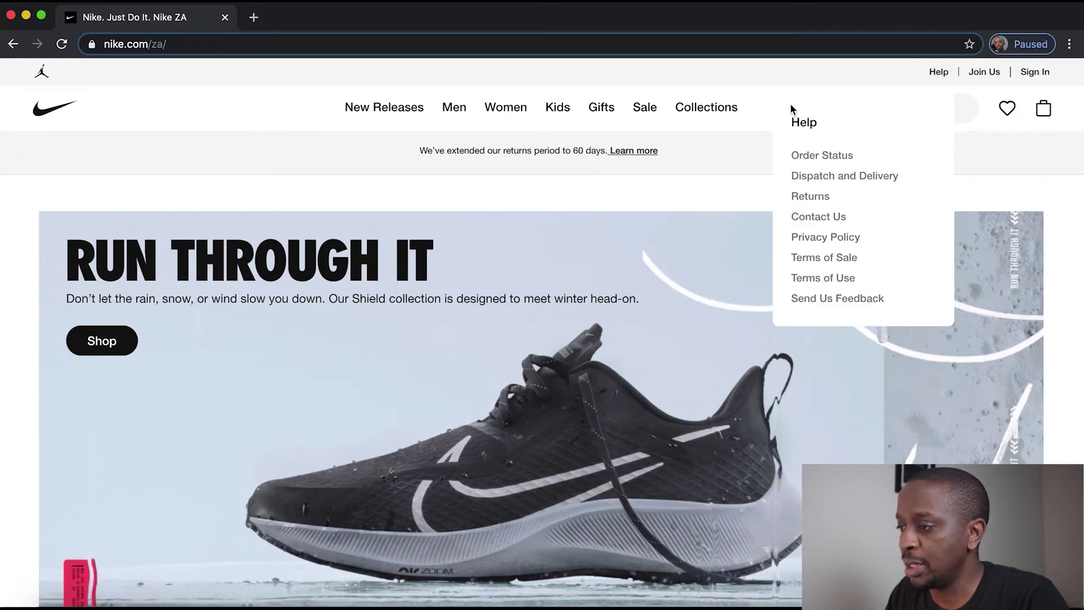
left_click_drag(790, 104, 915, 298)
key("super+c")
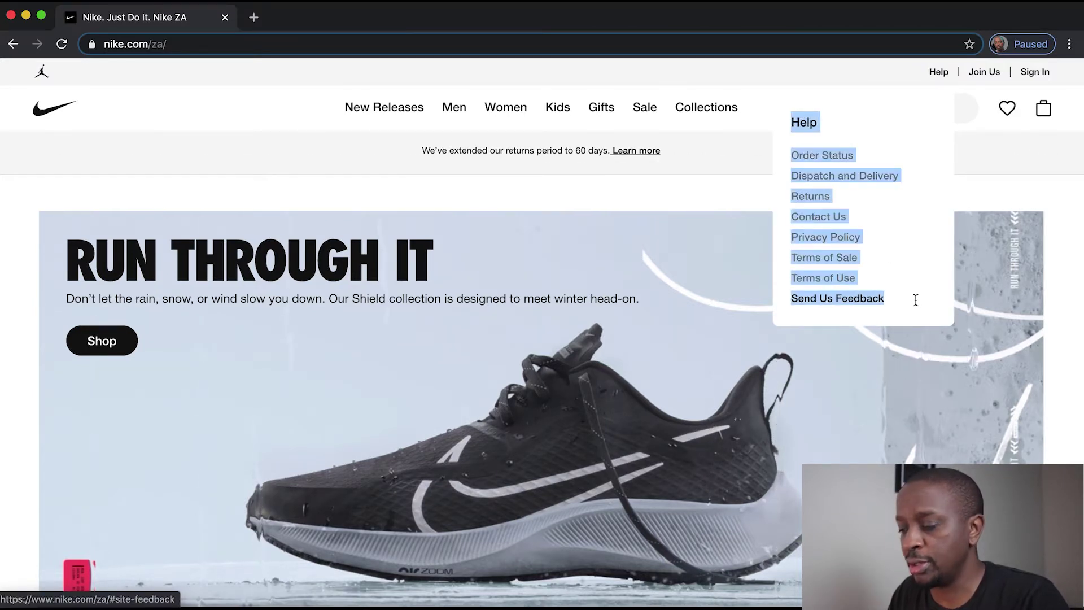
key("super+Tab")
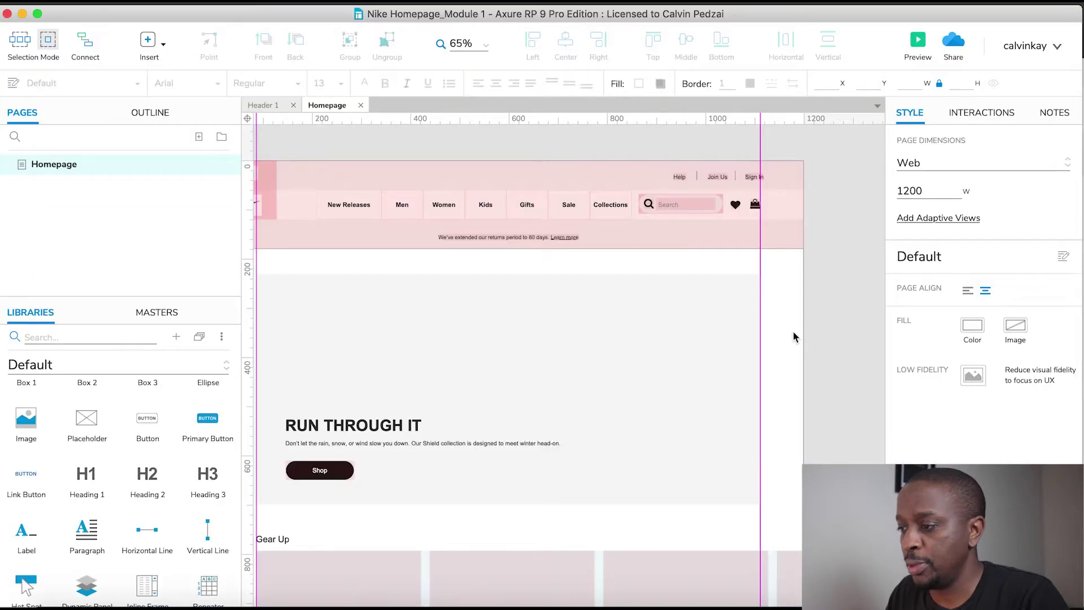
Step: Add a white box to the right of the page and stretch it to 405 tall
scroll(819, 323, "right", 5)
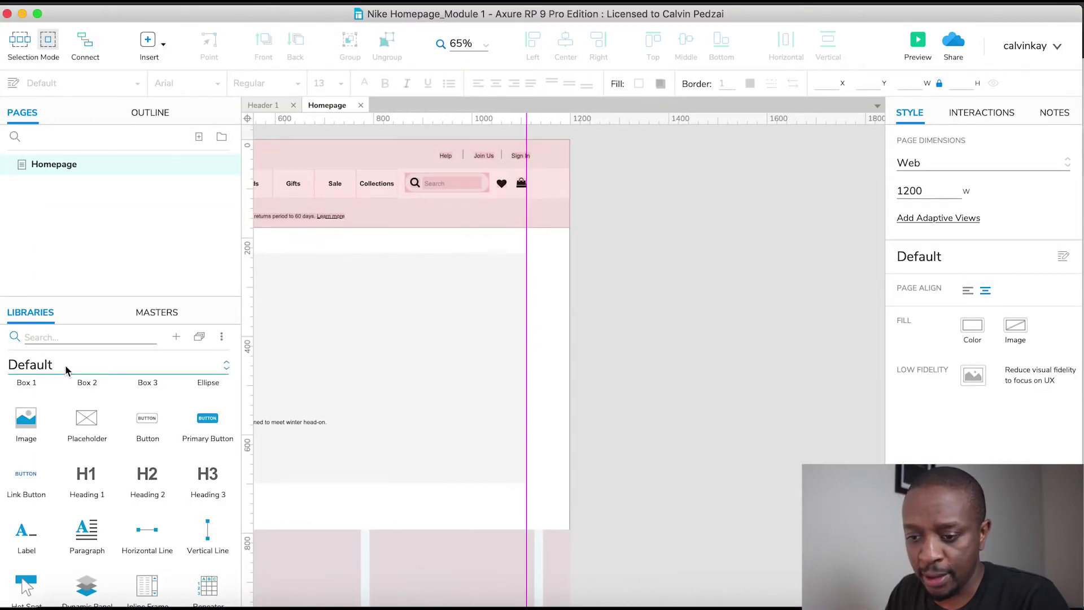
scroll(87, 418, "up", 2)
left_click_drag(27, 415, 601, 159)
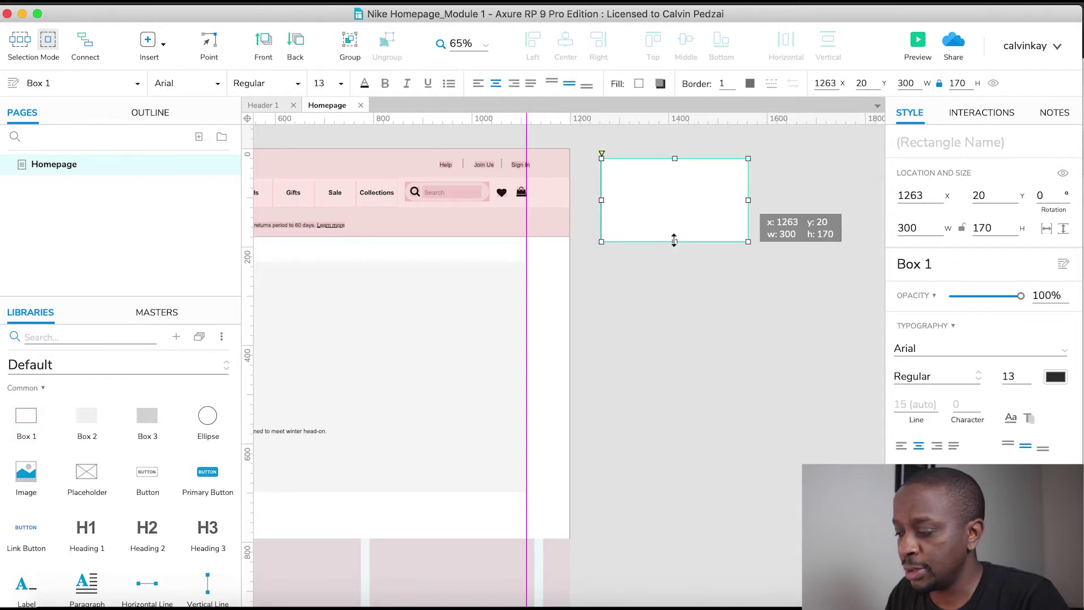
left_click_drag(674, 242, 674, 356)
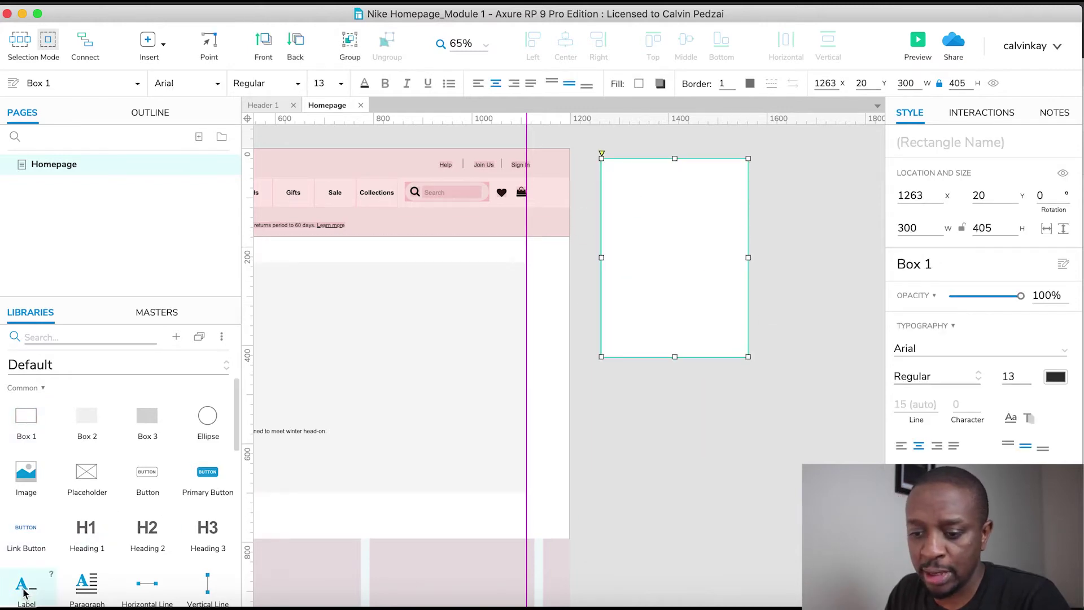
Step: Place a label inside the box and paste the copied Help links into it
left_click_drag(485, 307, 663, 203)
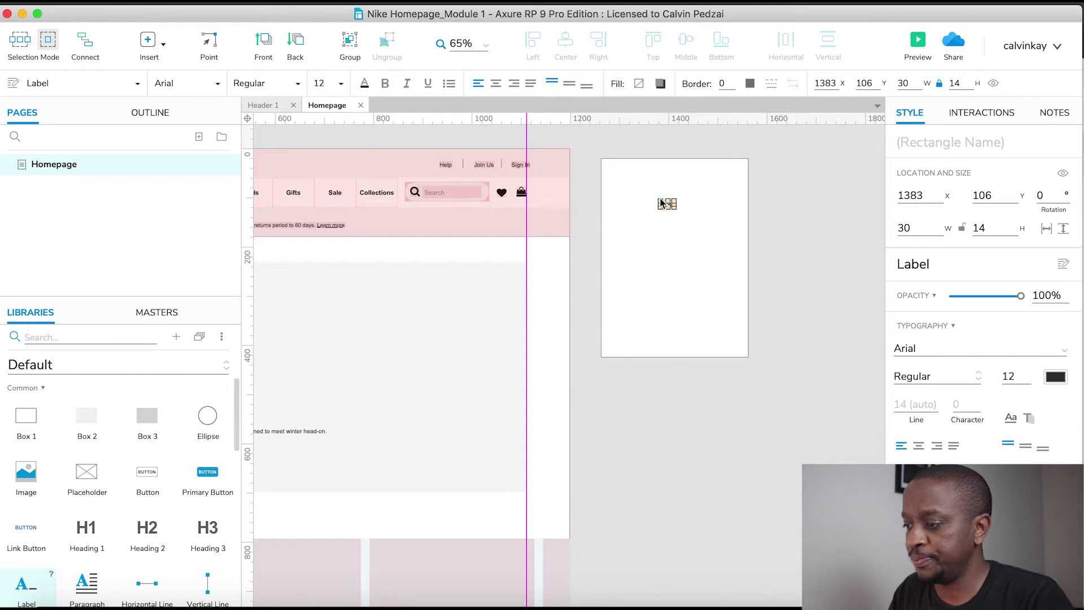
double_click(662, 203)
key("super+v")
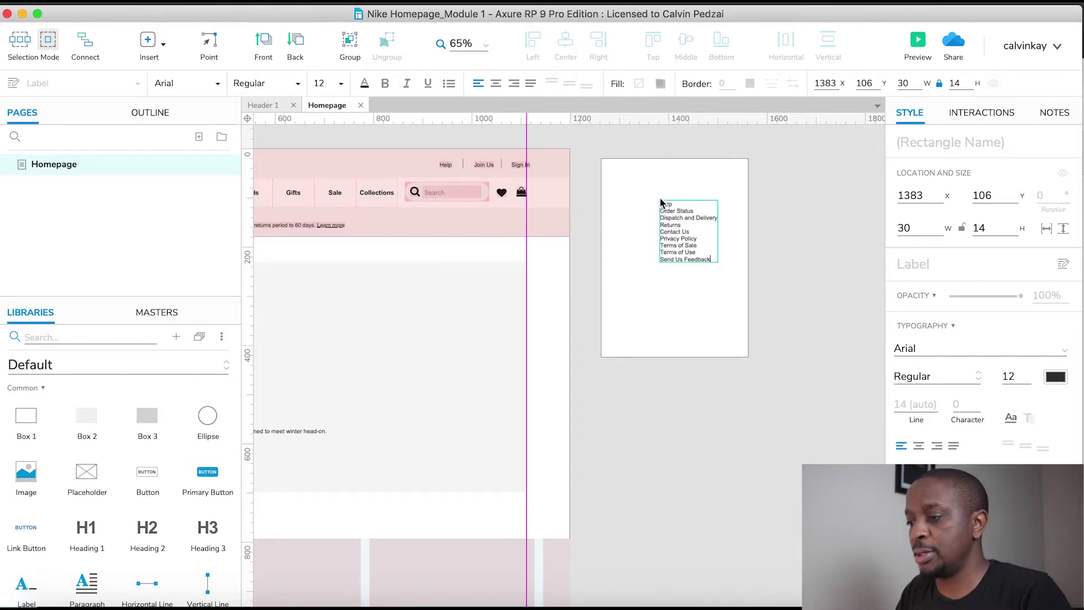
left_click(827, 224)
Step: Split the heading Help out of the list into its own label at the left
scroll(669, 238, "up", 1)
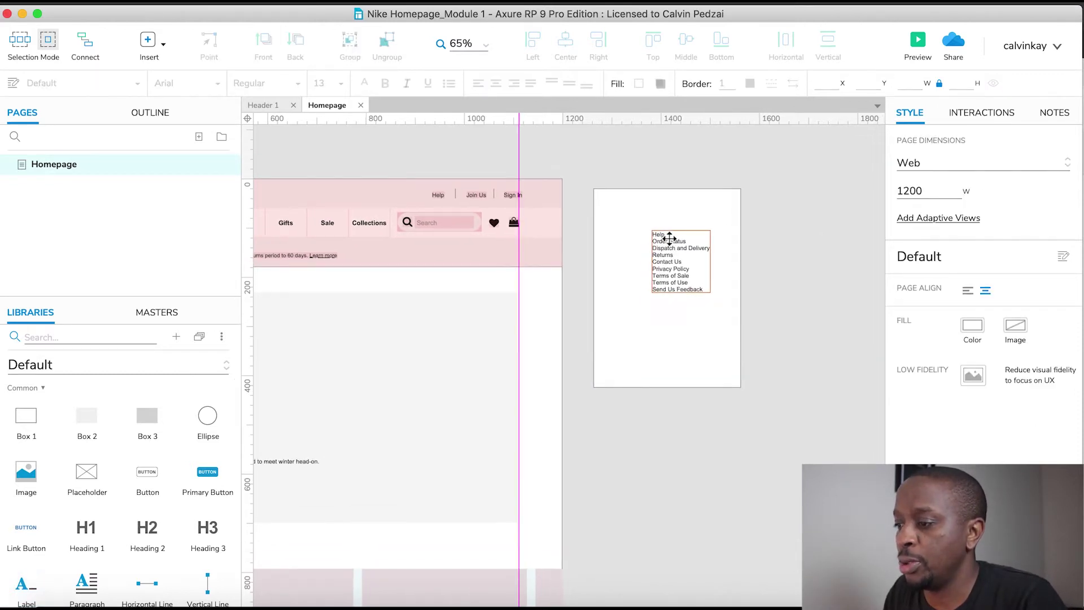
left_click(669, 239)
double_click(668, 236)
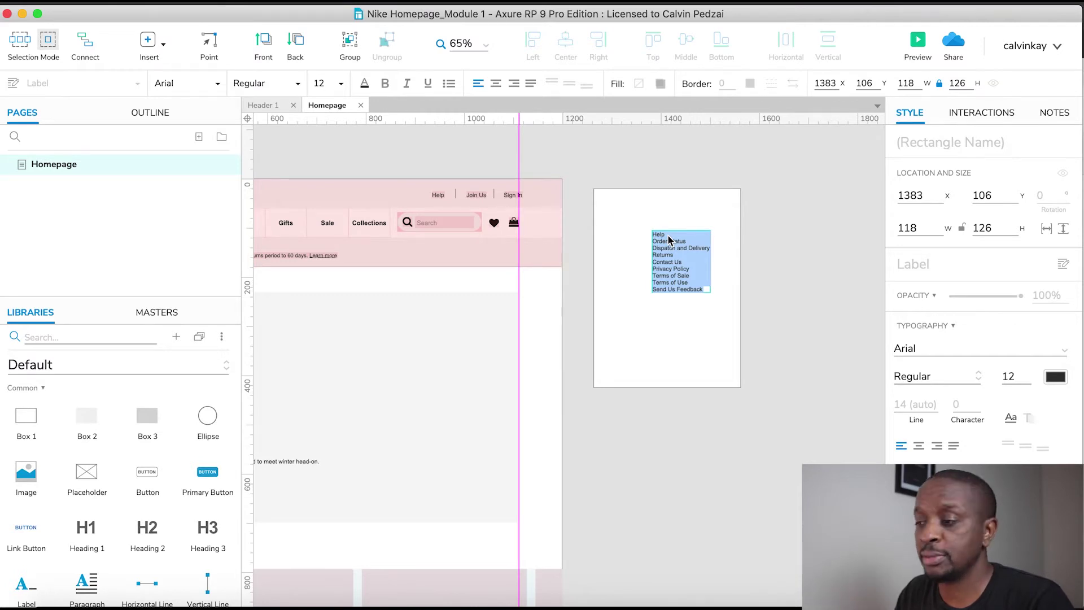
double_click(668, 236)
key("ctrl+c")
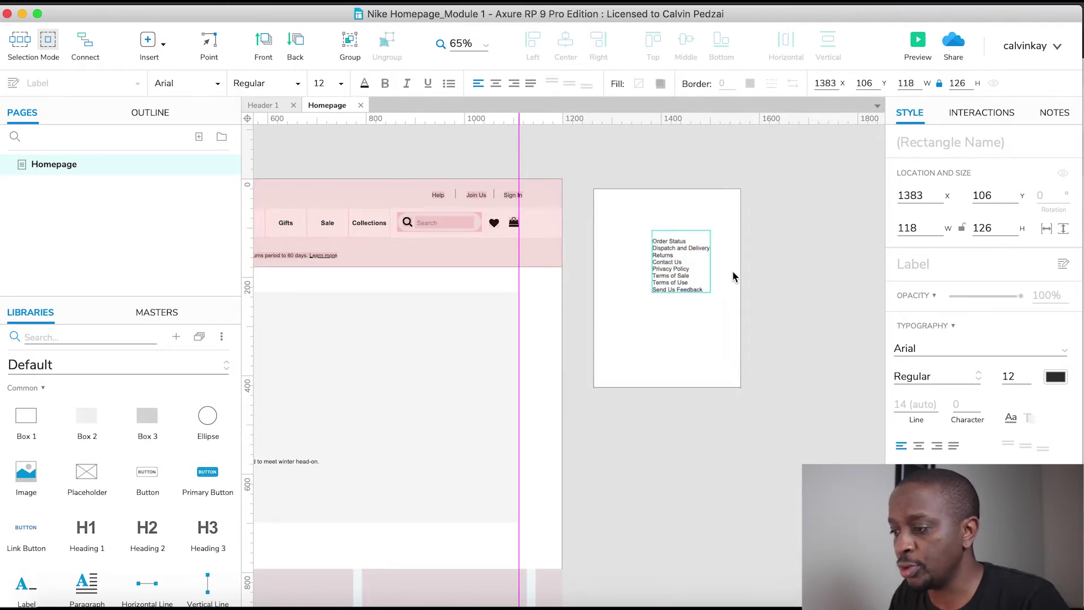
left_click(805, 307)
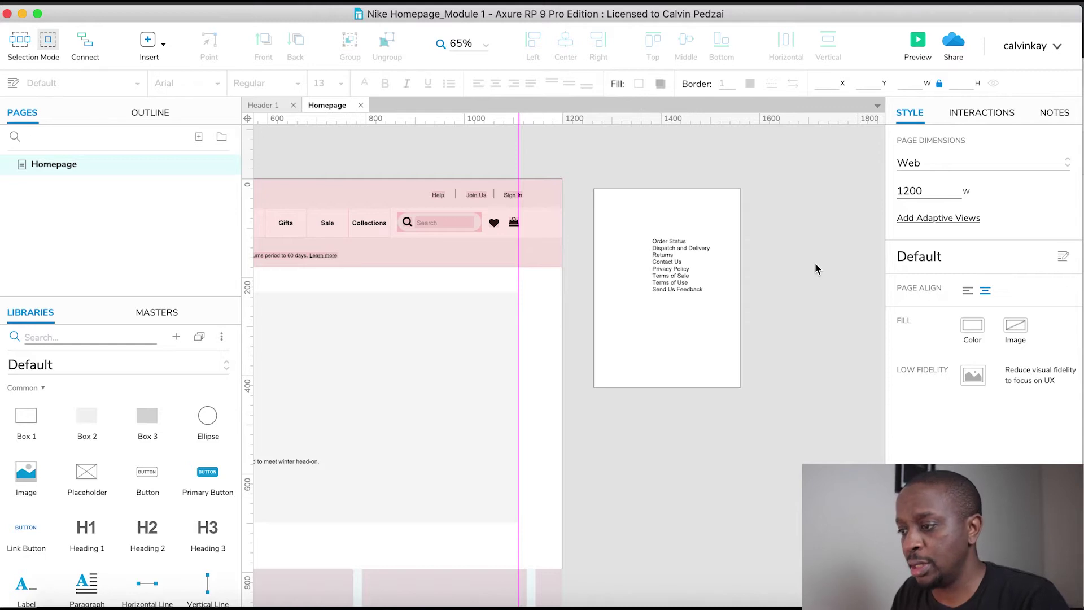
scroll(657, 337, "up", 4)
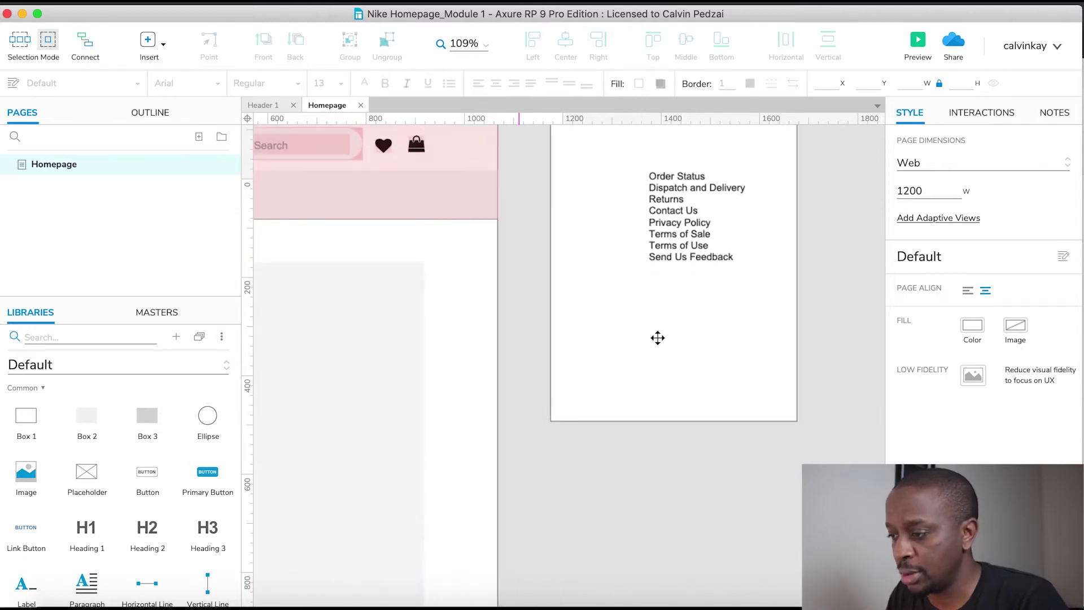
key("ctrl+v")
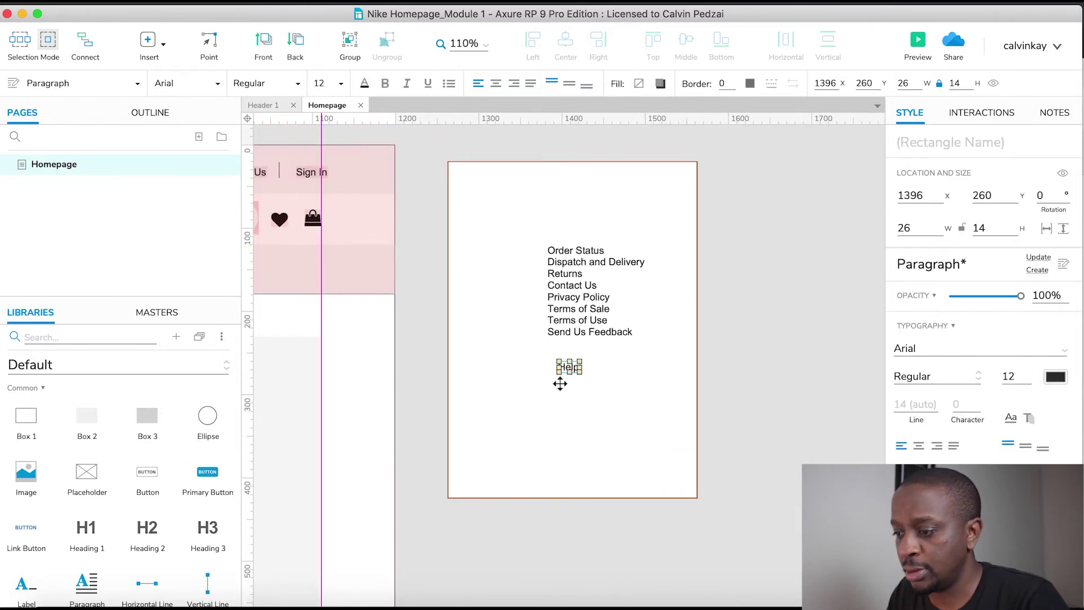
left_click_drag(565, 367, 506, 264)
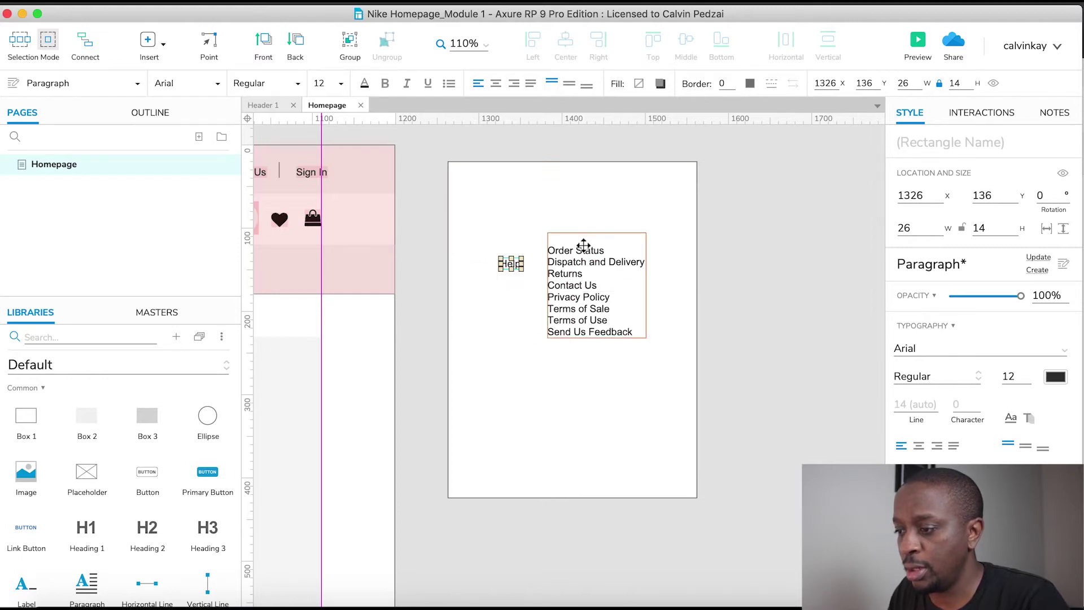
Step: Make Order Status its own label placed under Help
double_click(583, 247)
left_click(610, 249)
left_click_drag(610, 249, 536, 249)
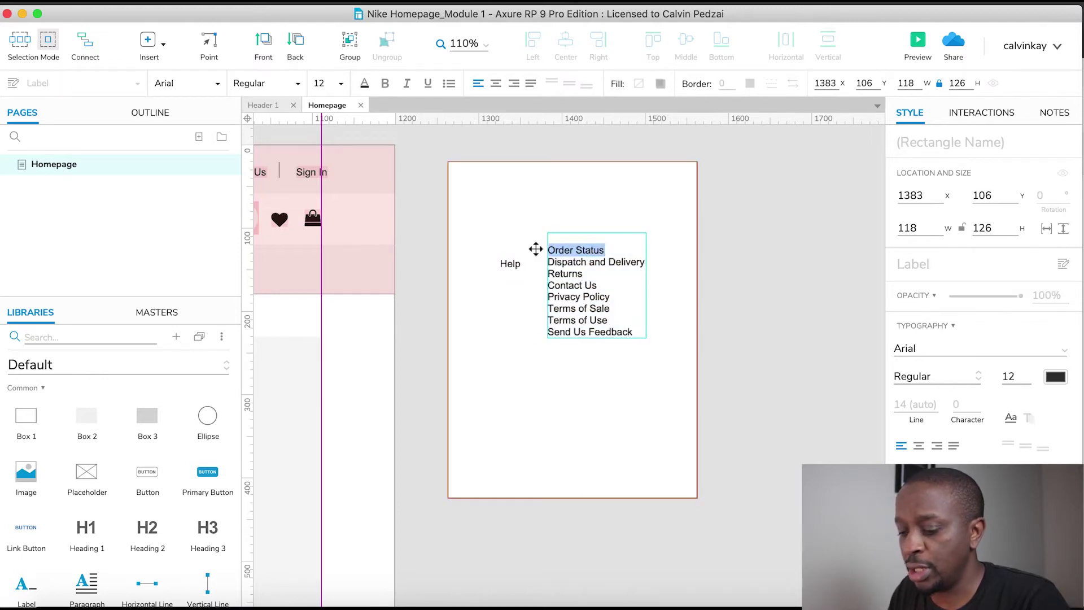
key("BackSpace")
left_click(811, 314)
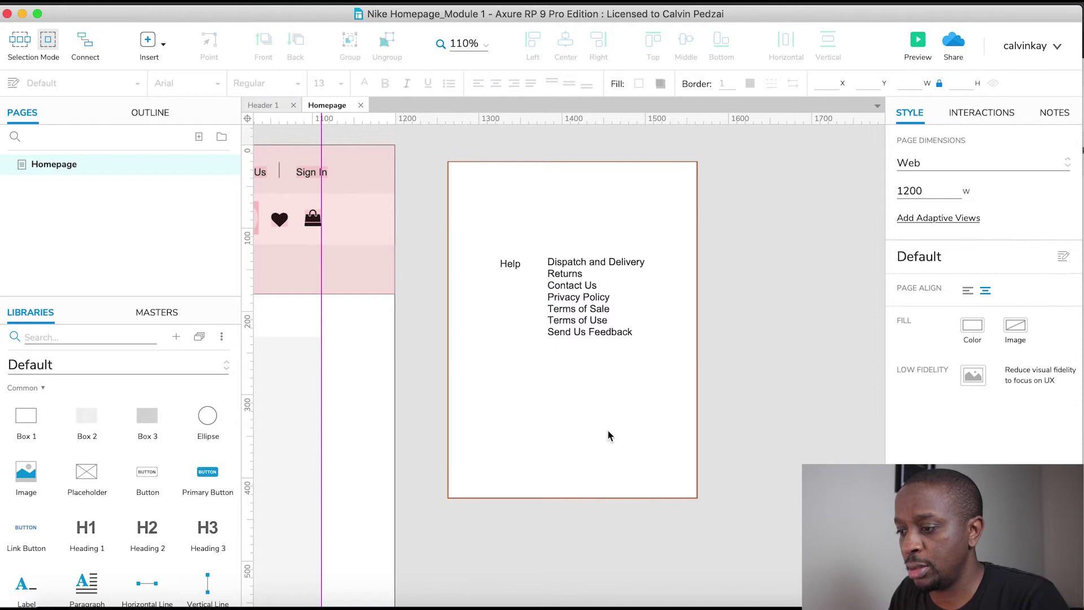
key("cmd+v")
left_click_drag(568, 363, 511, 275)
left_click(660, 371)
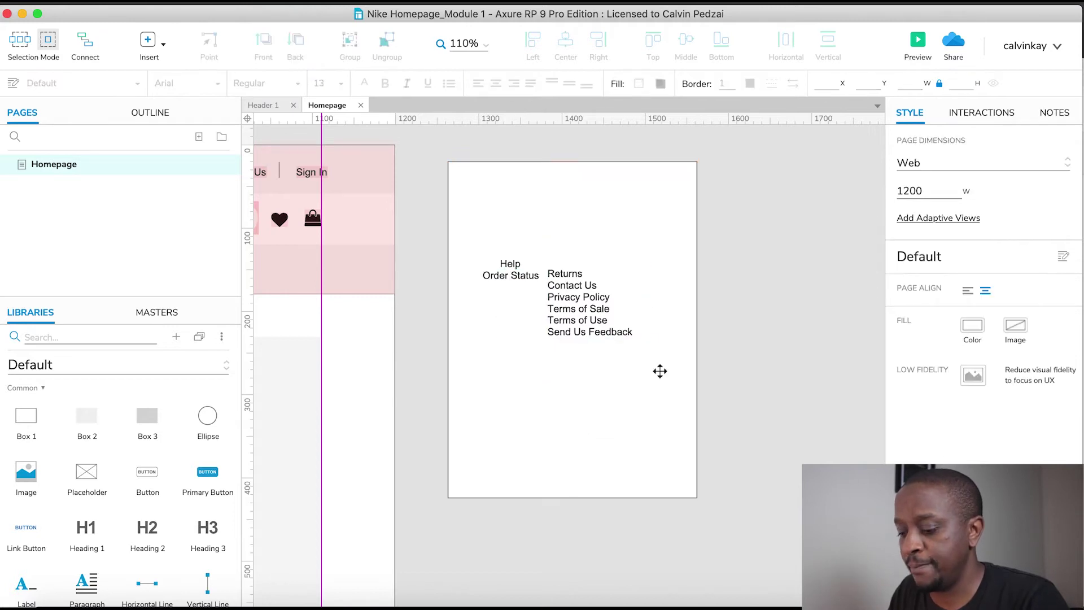
Step: Separate Dispatch and Delivery and Returns into their own labels under Order Status
key("cmd+v")
left_click_drag(567, 367, 580, 295)
left_click_drag(571, 297, 511, 307)
double_click(604, 365)
key("BackSpace")
left_click(608, 264)
key("cmd+v")
Step: Make Contact Us and Privacy Policy separate labels stacked below Returns
triple_click(649, 380)
key("cmd+x")
left_click(770, 380)
key("cmd+v")
left_click_drag(568, 370, 515, 340)
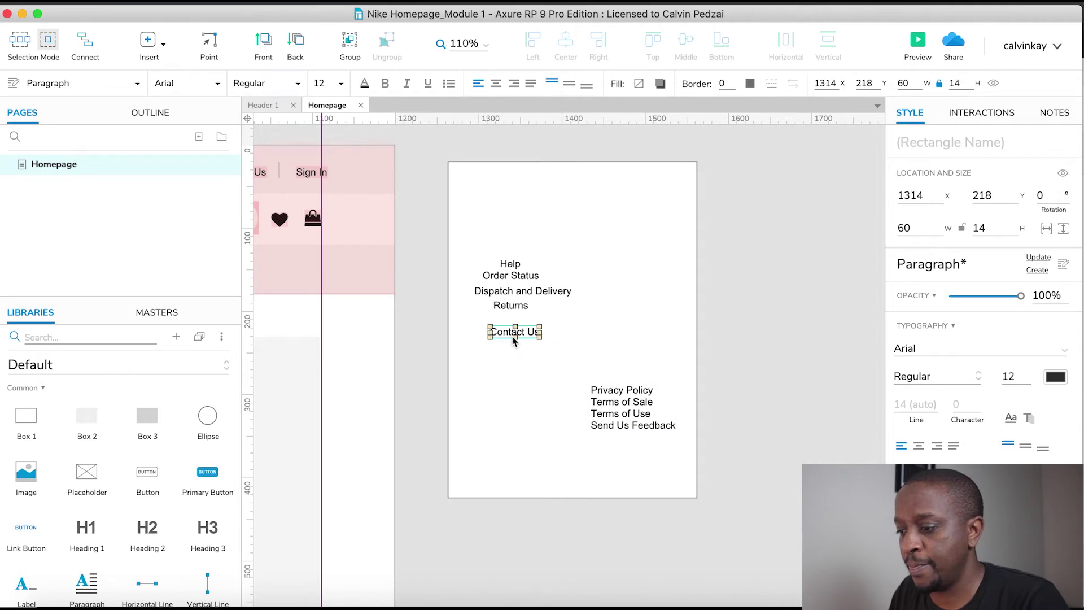
triple_click(621, 390)
key("cmd+x")
left_click(750, 375)
key("cmd+v")
left_click(653, 408)
left_click_drag(569, 367, 509, 399)
Step: Turn Terms of Sale and Terms of Use into separate labels
triple_click(652, 404)
key("cmd+x")
left_click(556, 367)
key("cmd+v")
triple_click(636, 412)
key("cmd+x")
left_click(557, 417)
key("cmd+v")
Step: Delete leftover blank lines, put Send Us Feedback below Terms of Use, and compare with Nike
triple_click(632, 350)
key("BackSpace")
key("Escape")
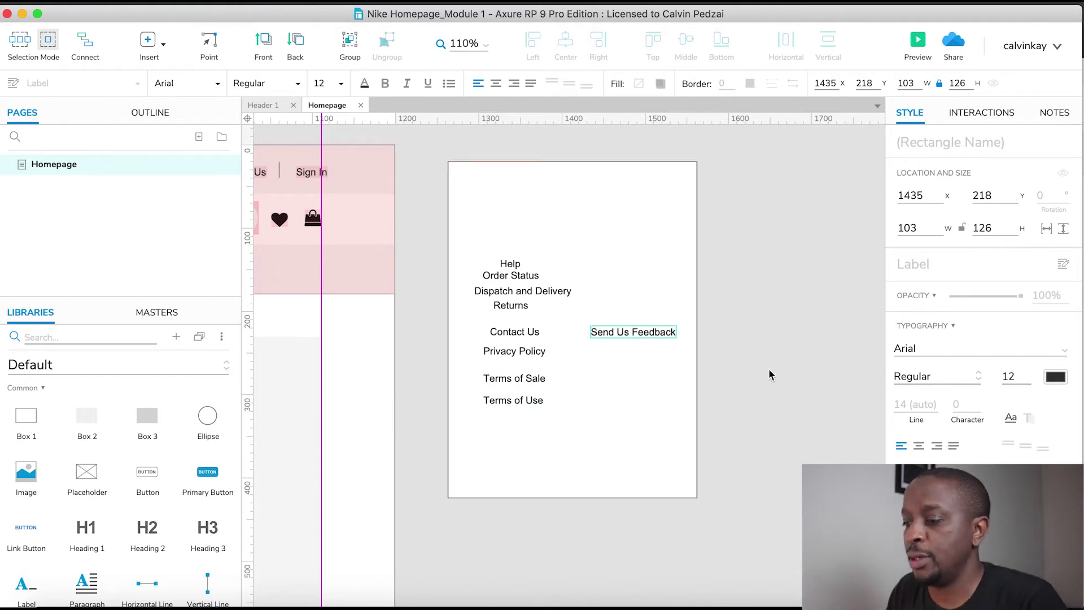
left_click_drag(614, 340, 504, 432)
left_click_drag(726, 454, 573, 234)
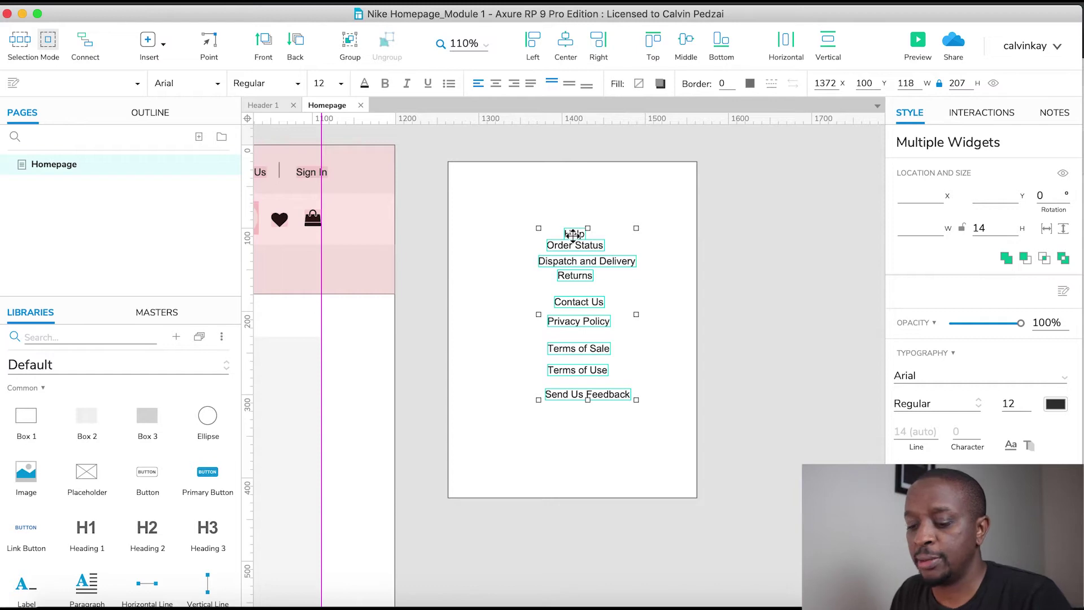
key("super+Tab")
Step: Move the Help heading up above the links and set its font size to 18
mouse_move(939, 77)
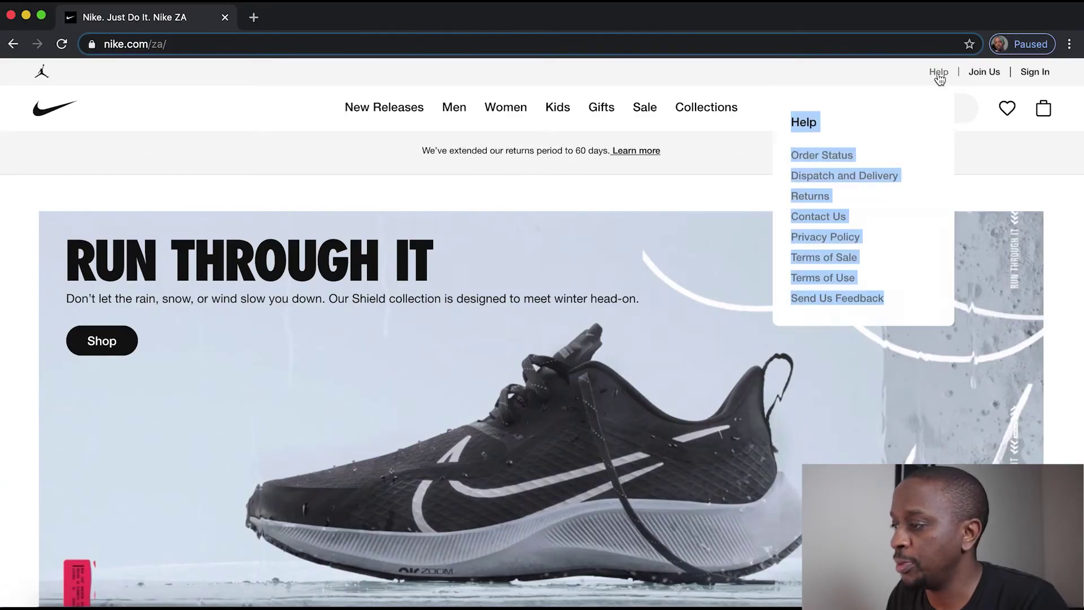
left_click(828, 77)
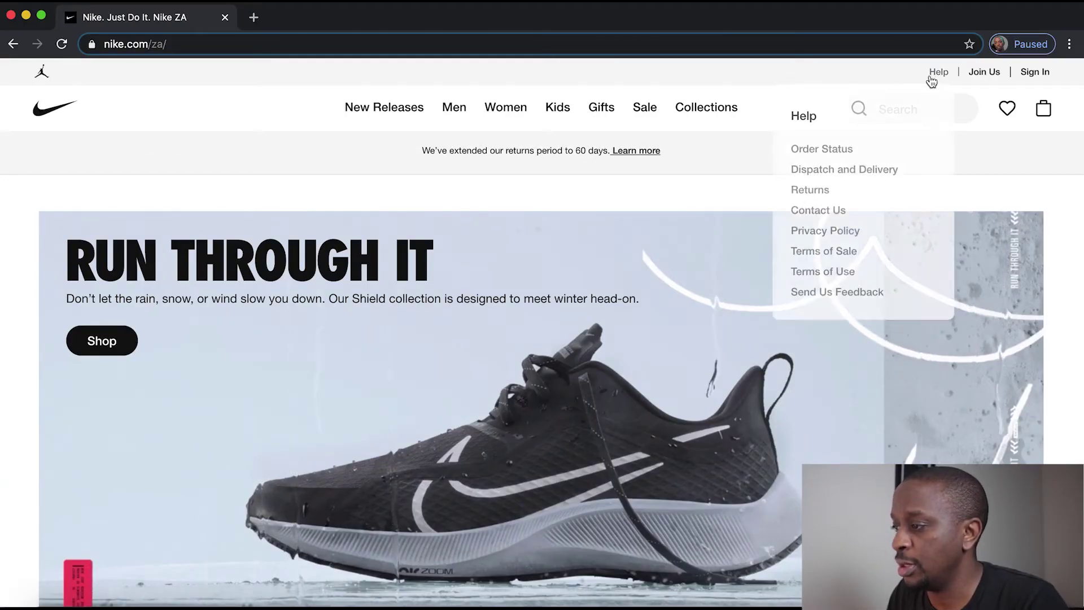
key("super+Tab")
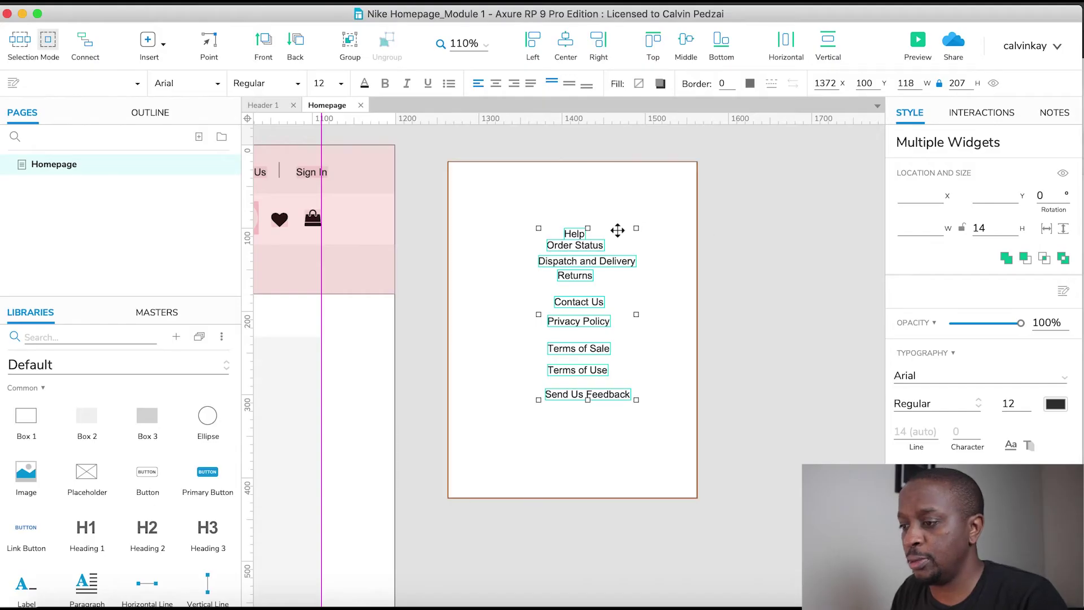
left_click(734, 230)
left_click_drag(572, 234, 570, 219)
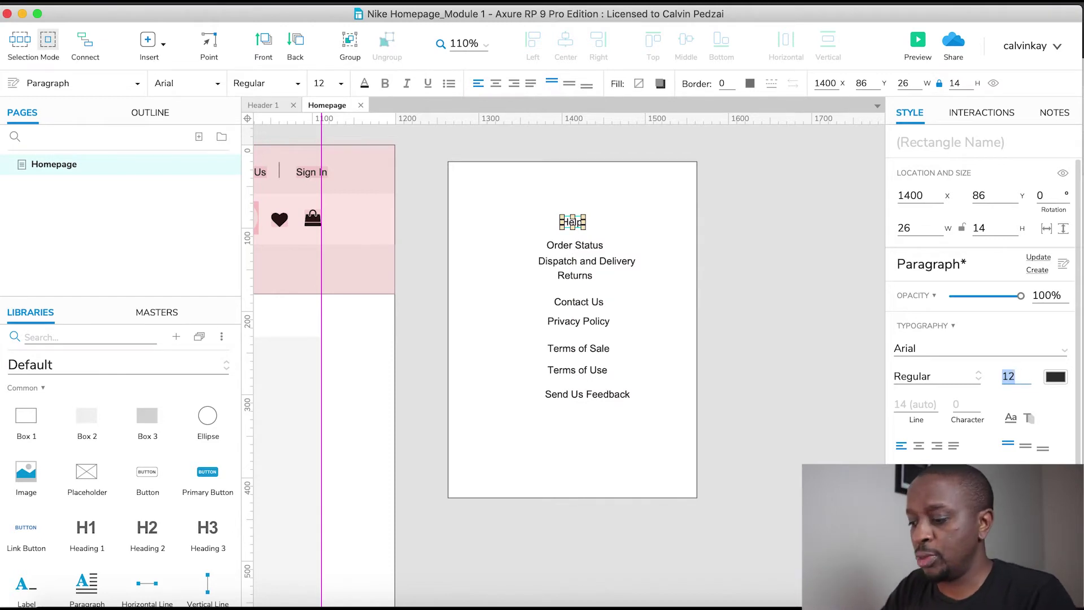
type("18")
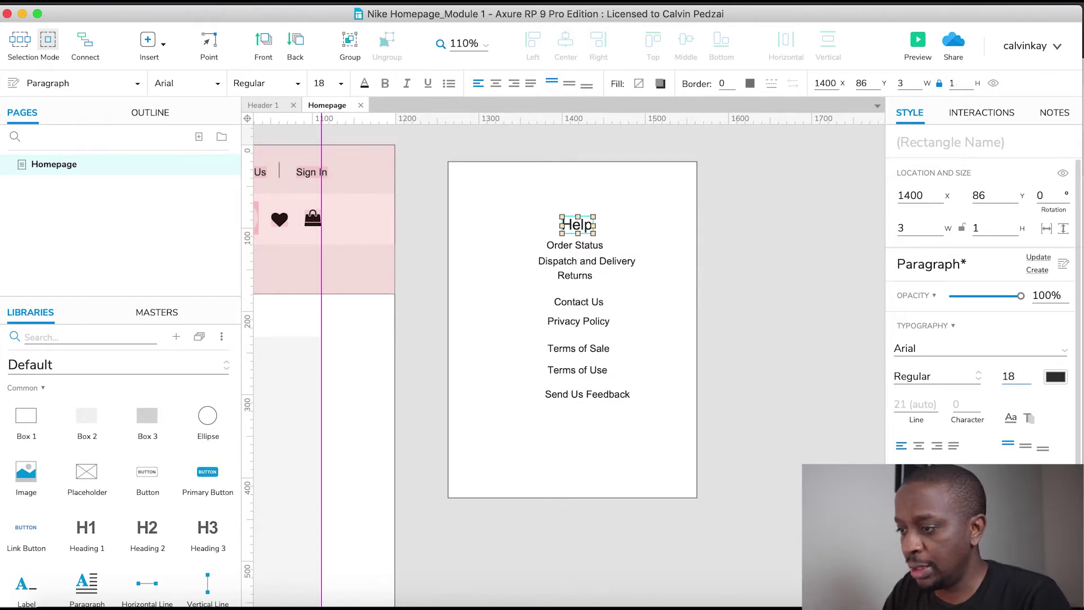
Step: Nudge the Send Us Feedback label slightly lower
left_click_drag(772, 459, 565, 257)
left_click(781, 324)
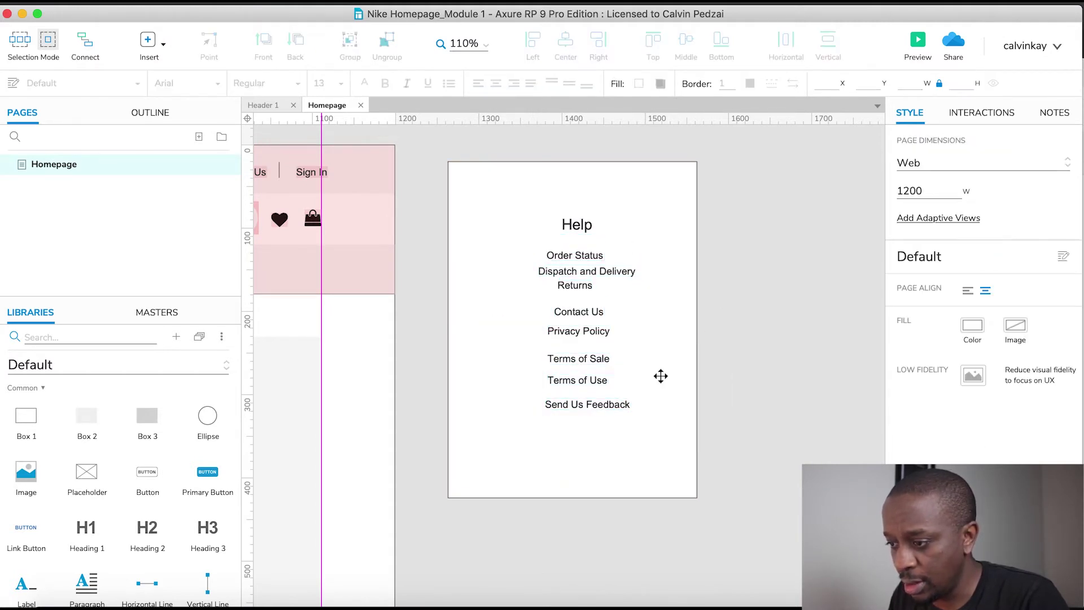
left_click(578, 410)
left_click_drag(578, 410, 575, 416)
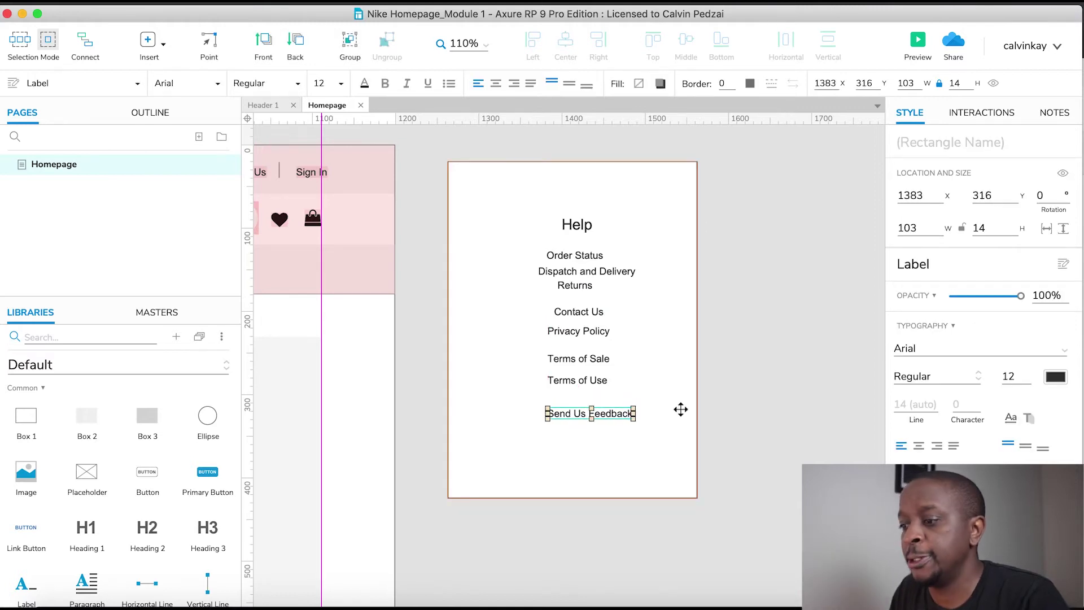
Step: Left-align the Help heading and links and distribute them vertically with even spacing
left_click_drag(719, 443, 483, 243)
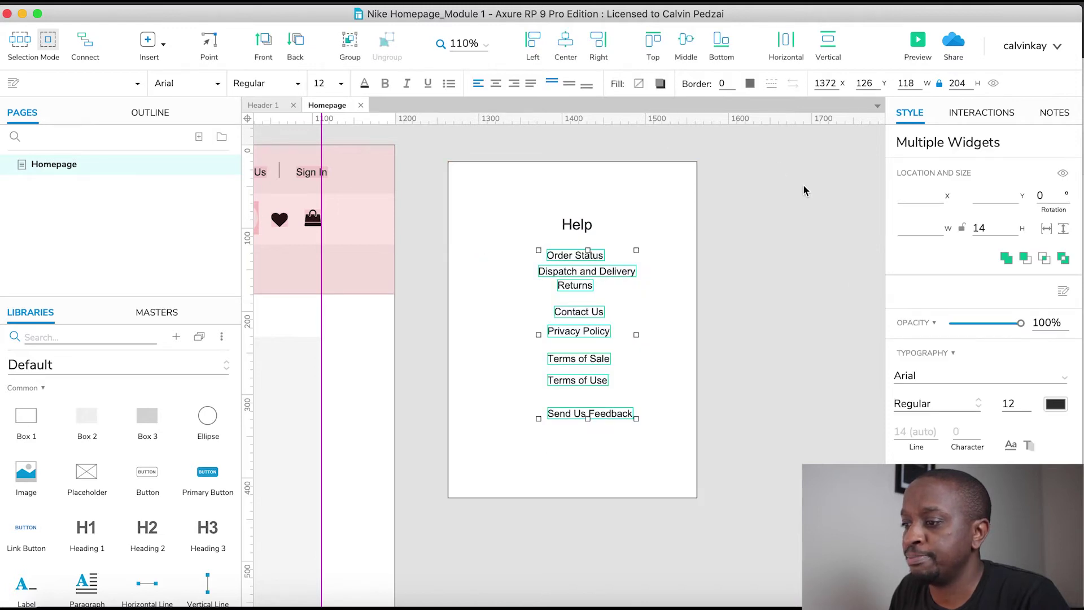
key("super+Tab")
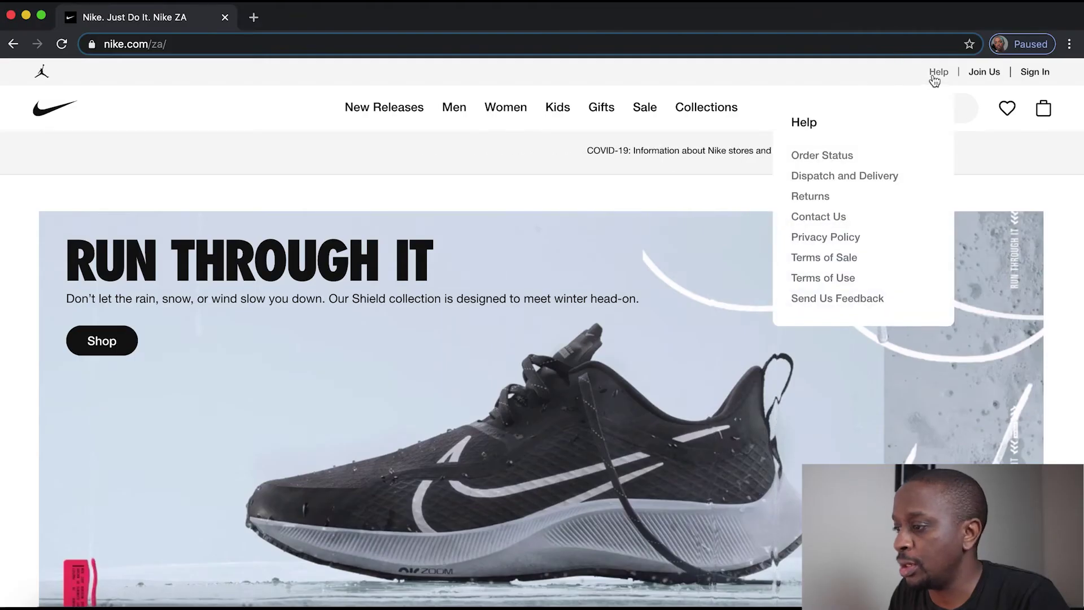
key("super+Tab")
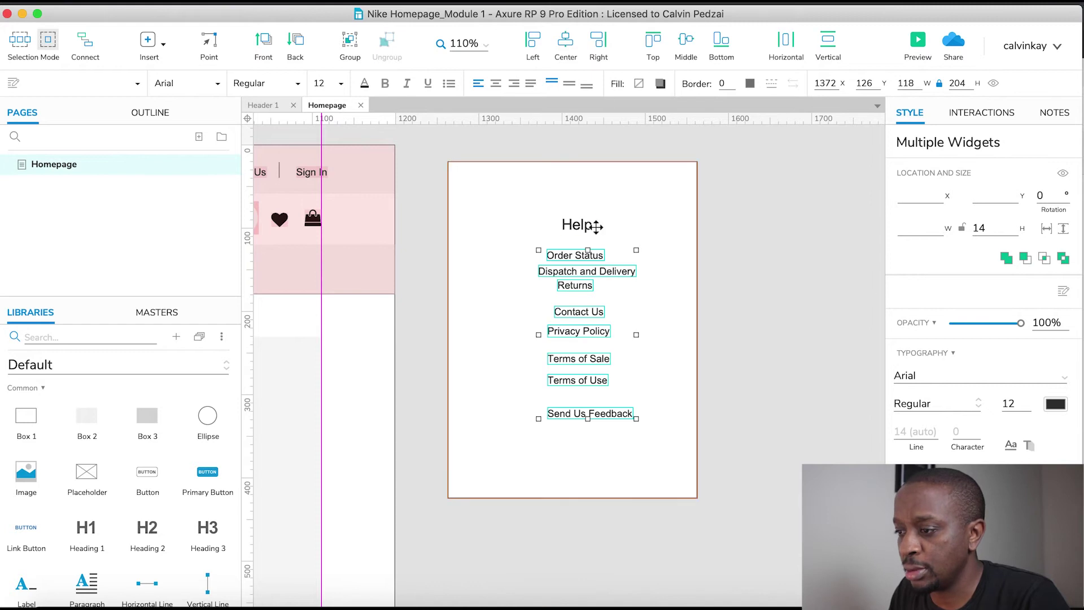
left_click(535, 40)
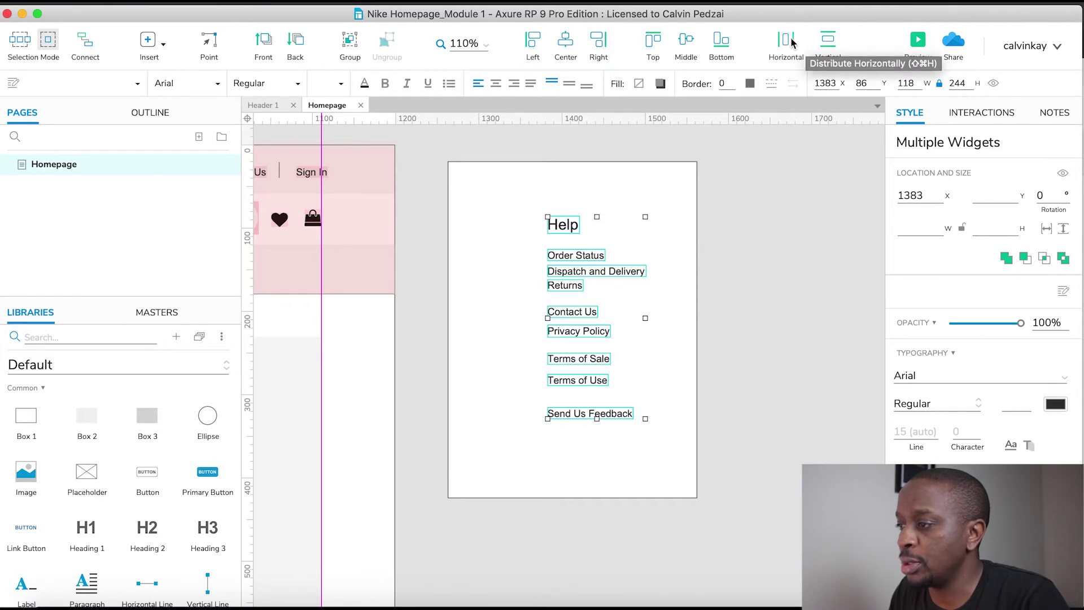
left_click(829, 45)
left_click(789, 312)
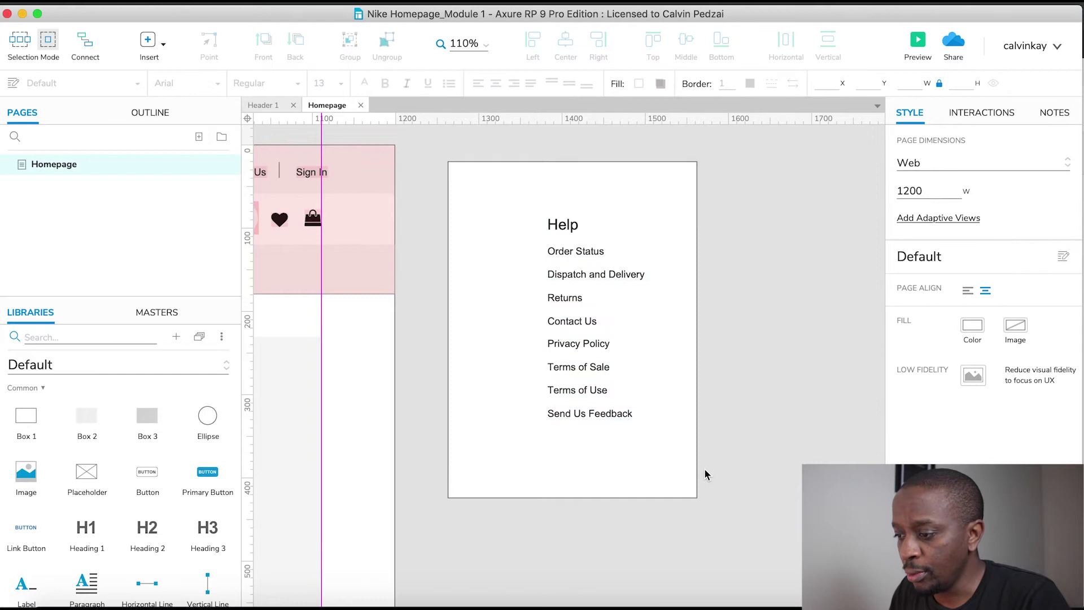
Step: Shrink the Help panel box from its left, bottom and top edges to fit the links
left_click(475, 394)
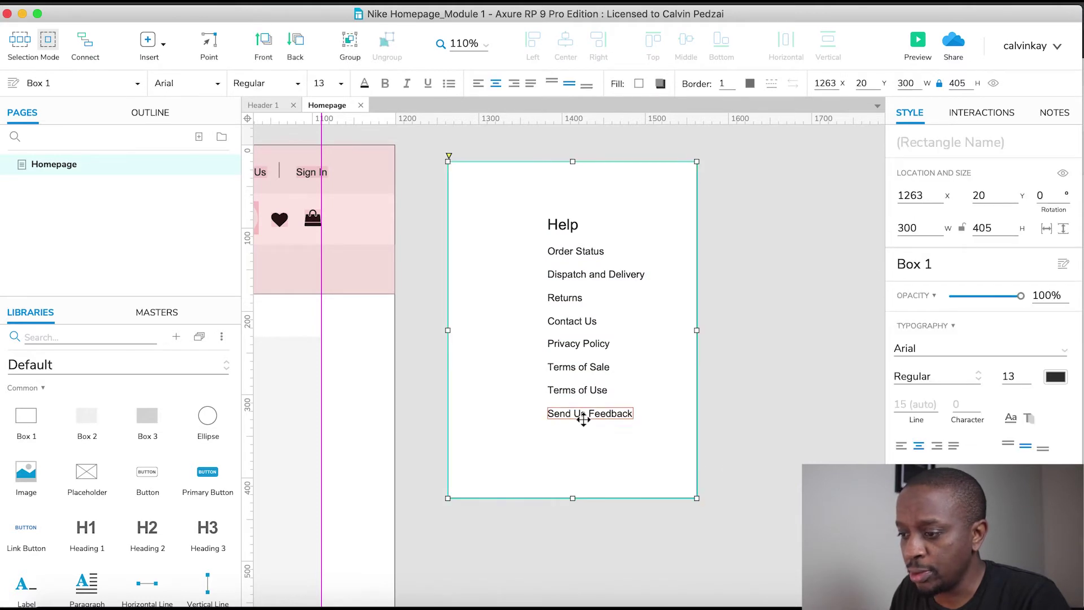
left_click_drag(449, 330, 490, 336)
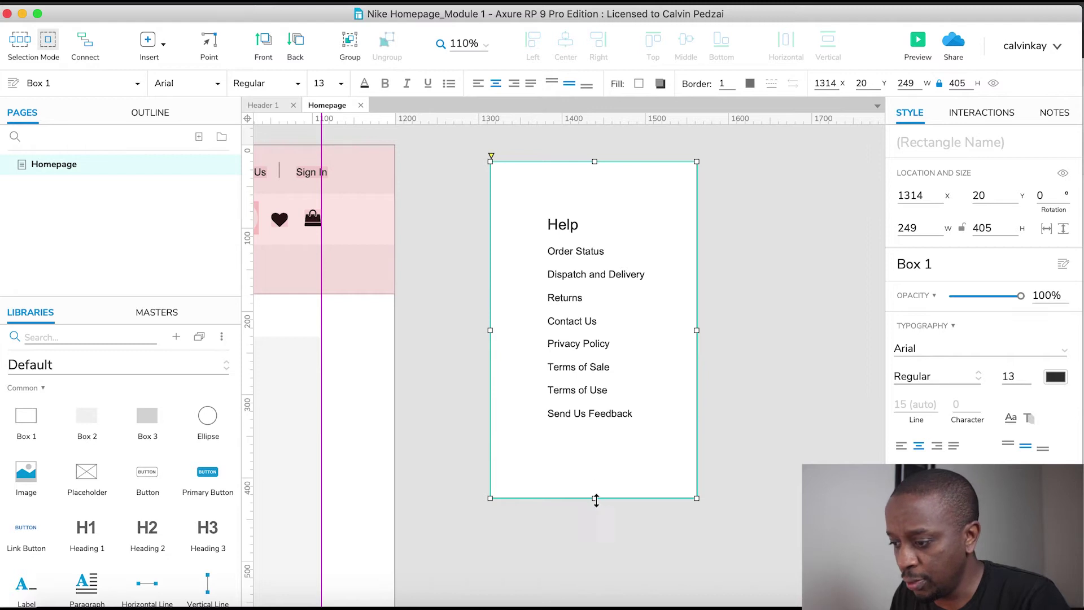
left_click_drag(596, 499, 592, 469)
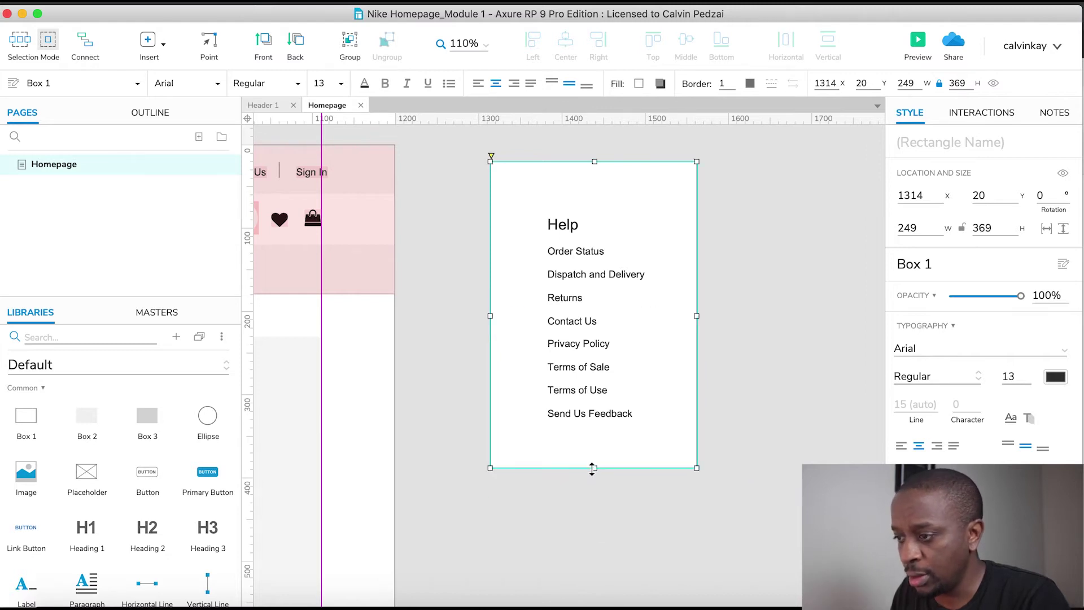
left_click_drag(595, 165, 595, 179)
key("super+Tab")
mouse_move(947, 73)
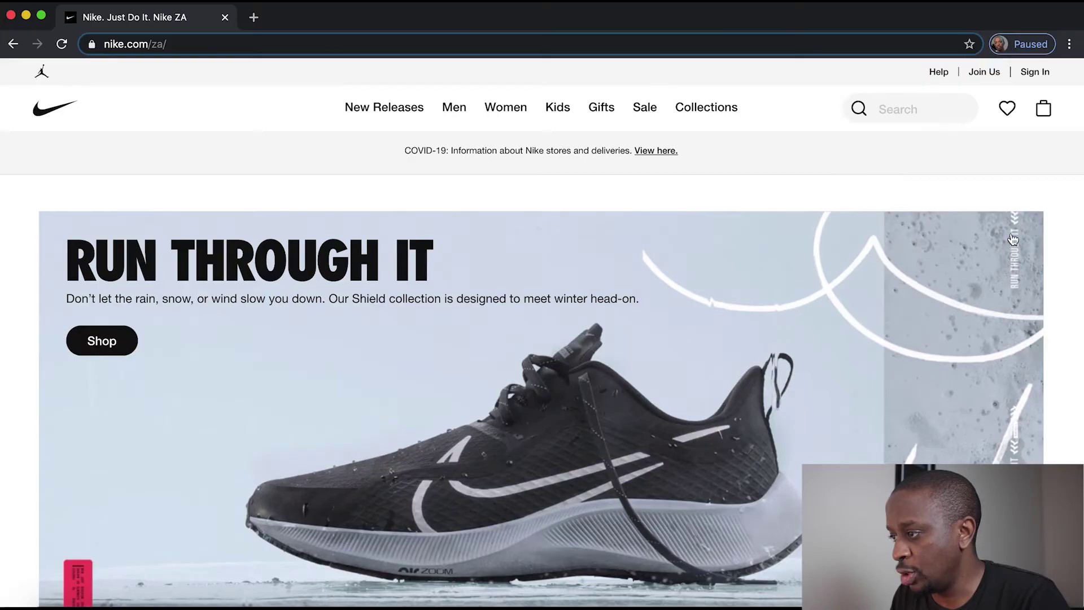
key("super+Tab")
Step: Round the box's corners and set its border colour to #A6A6A6
left_click(748, 324)
left_click(680, 404)
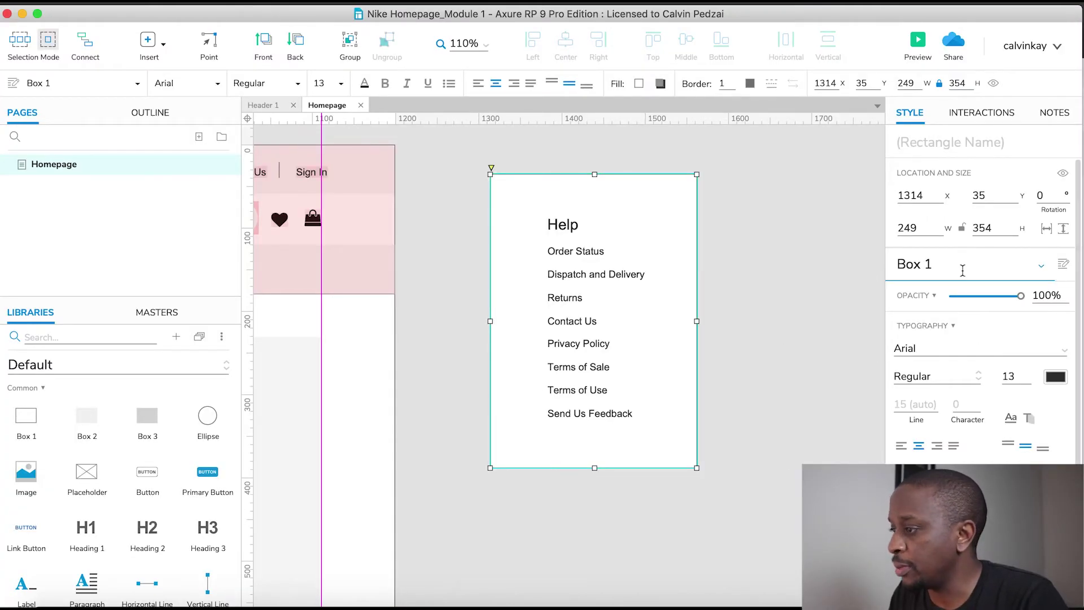
scroll(987, 427, "down", 3)
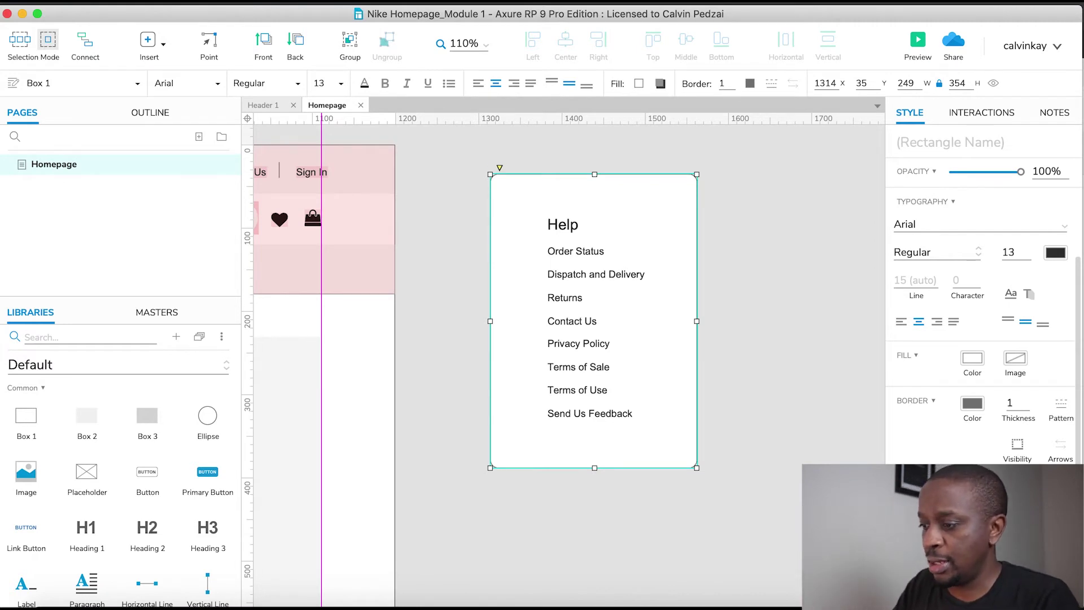
left_click(774, 433)
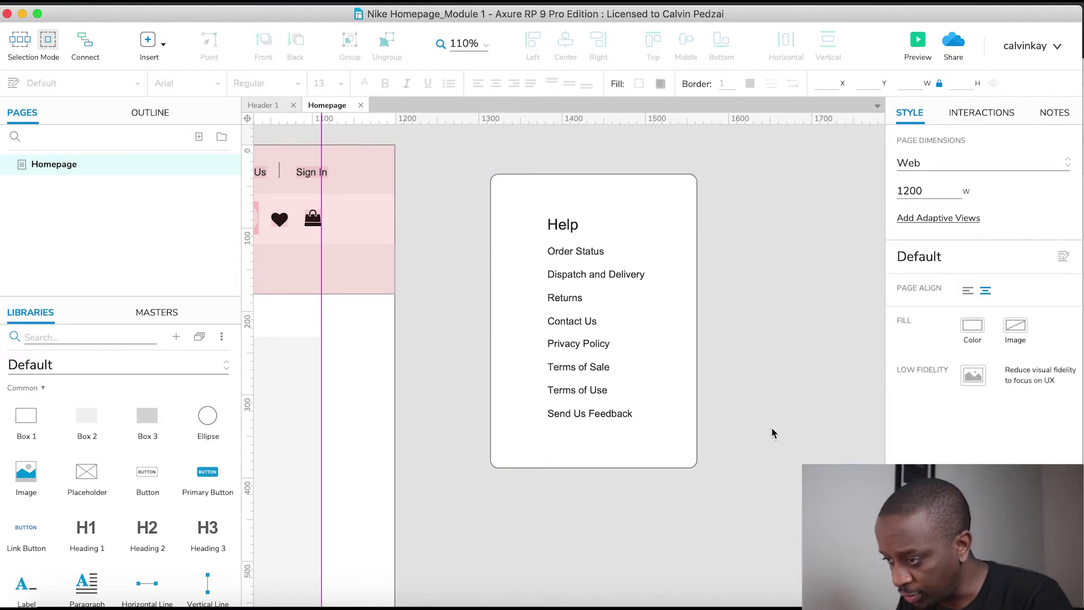
left_click(699, 449)
left_click(971, 436)
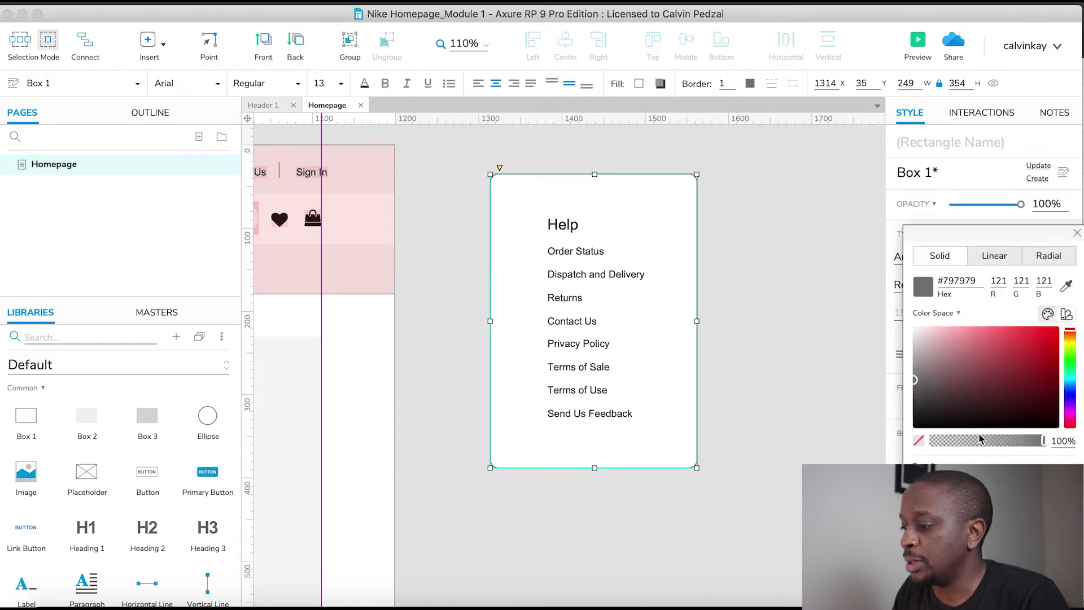
left_click(919, 442)
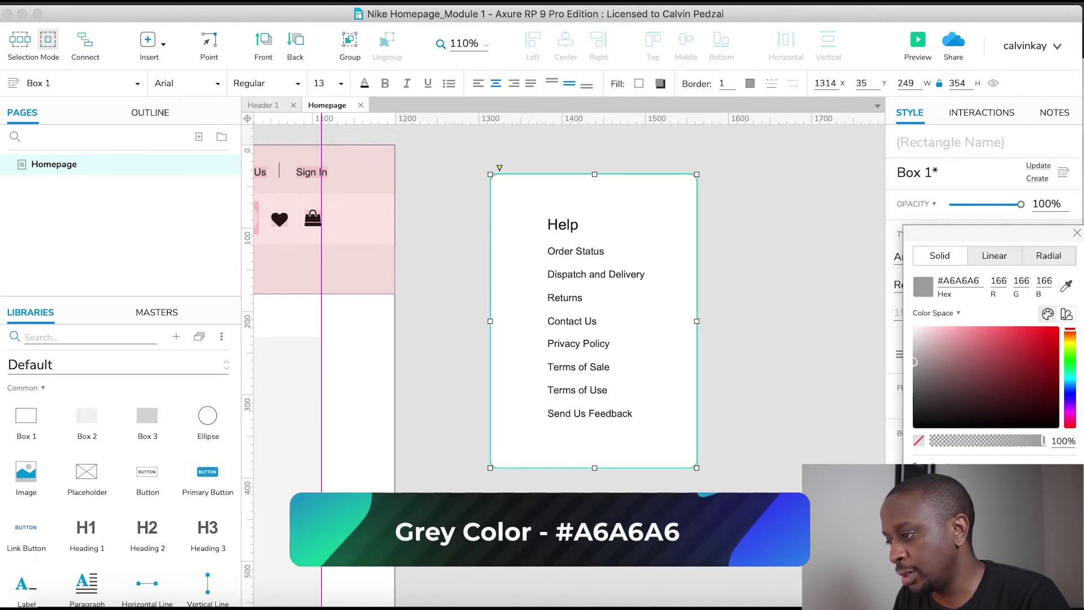
left_click(1077, 233)
left_click(828, 335)
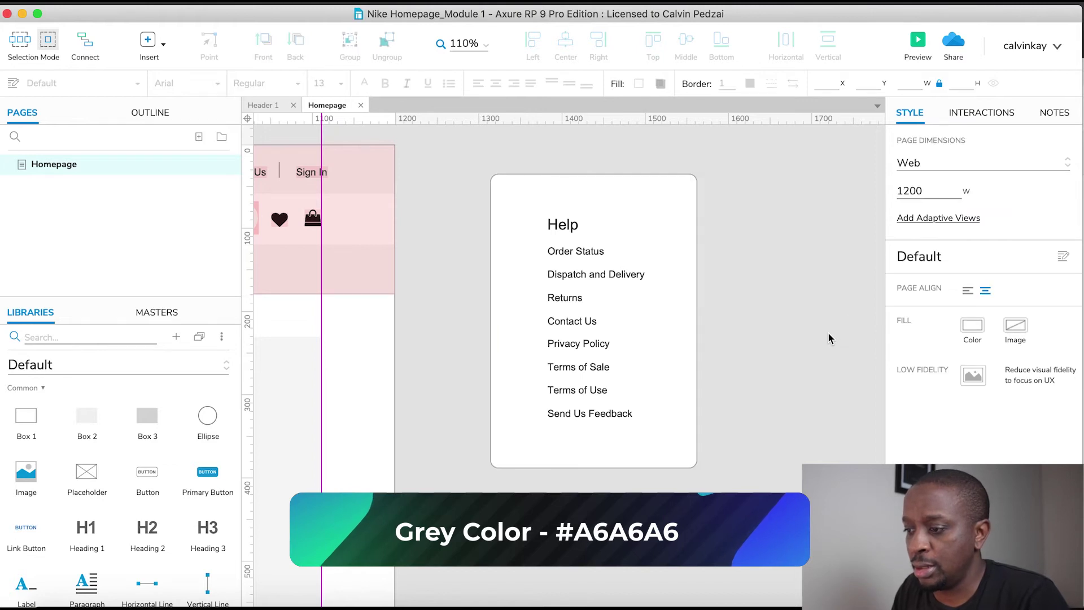
Step: Give all Help links a MouseOver style effect that turns their font colour black
left_click_drag(737, 445, 534, 247)
right_click(570, 250)
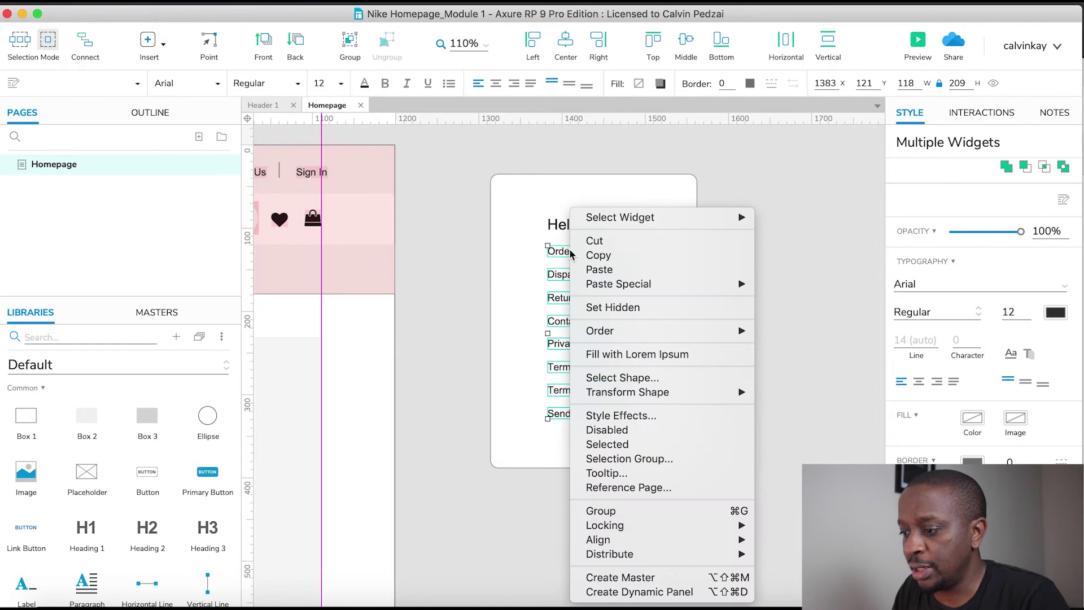
left_click(648, 418)
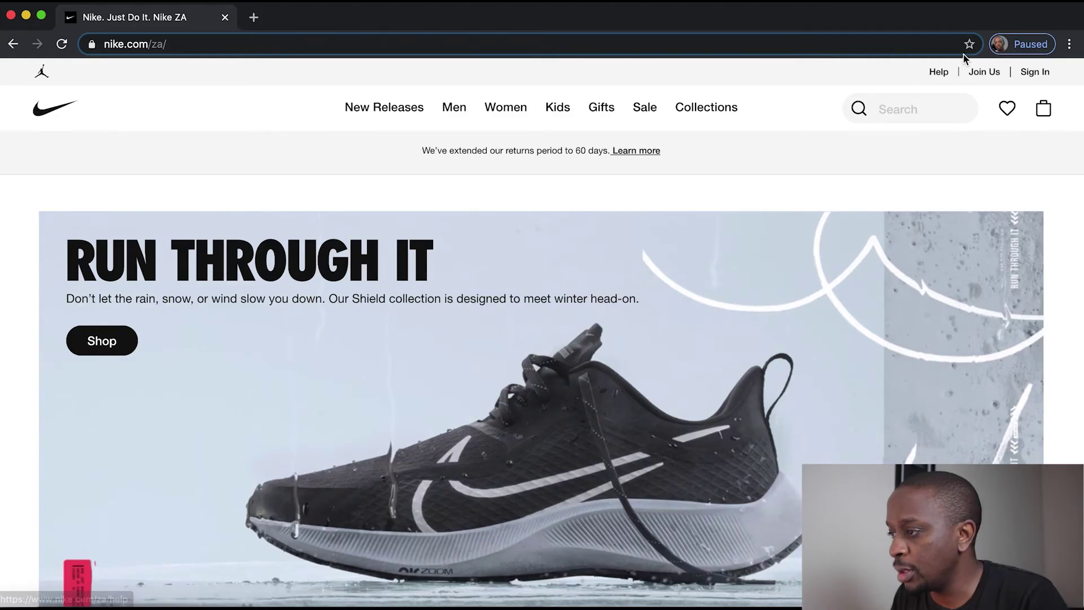
mouse_move(939, 72)
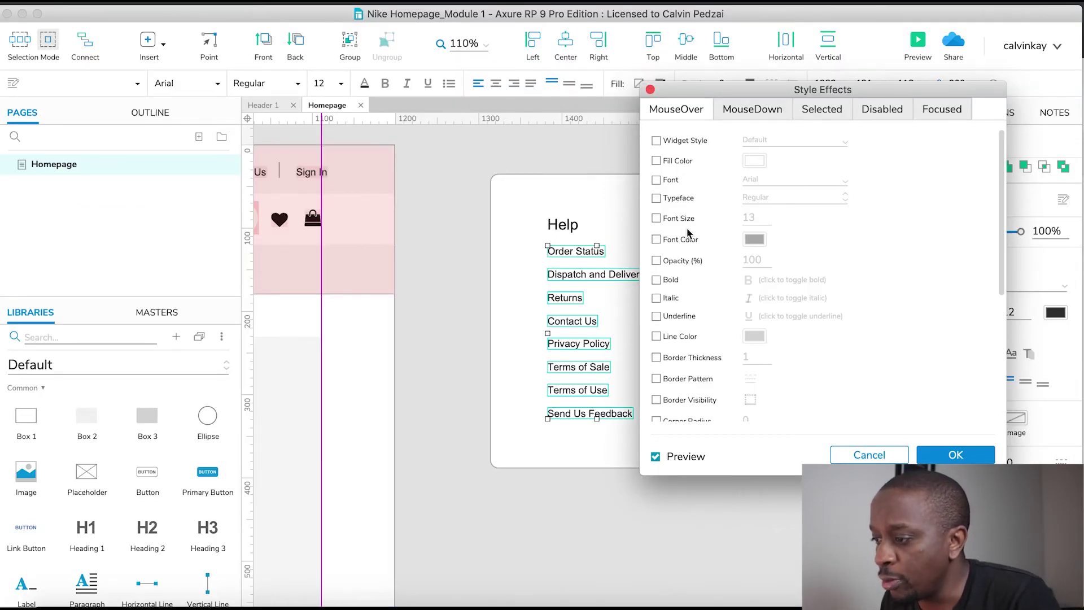
left_click(656, 239)
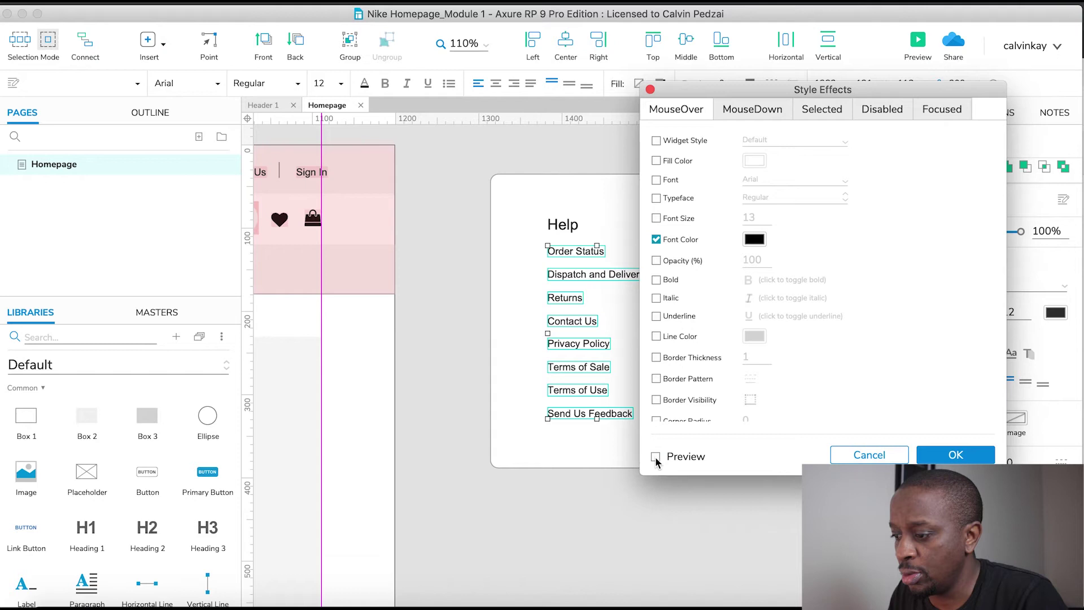
left_click(938, 455)
left_click(738, 366)
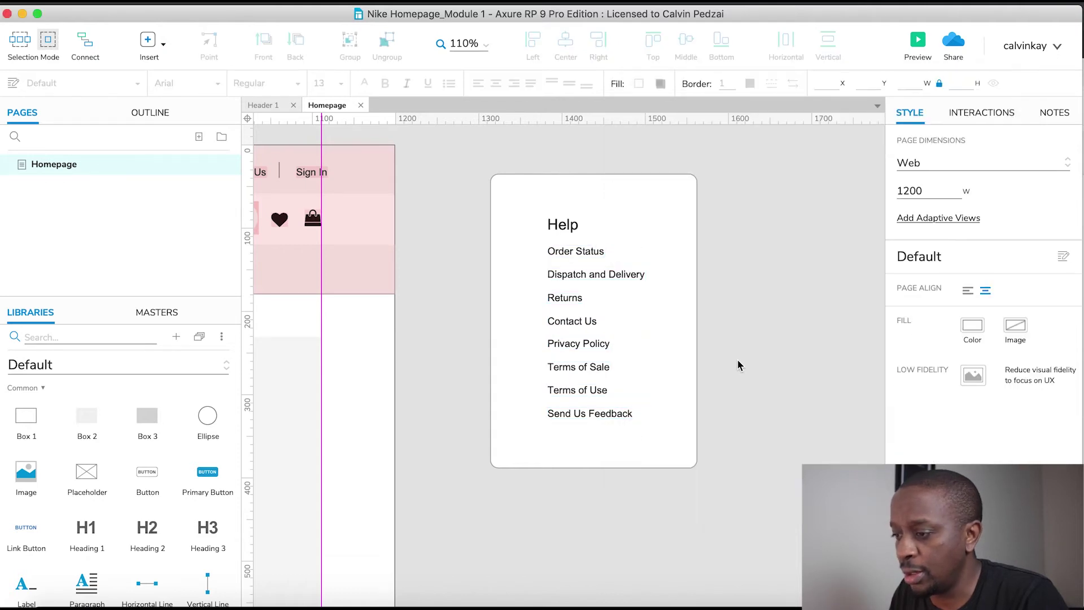
Step: Set the font colour of the Help links to grey #A6A6A6
left_click_drag(726, 447, 525, 244)
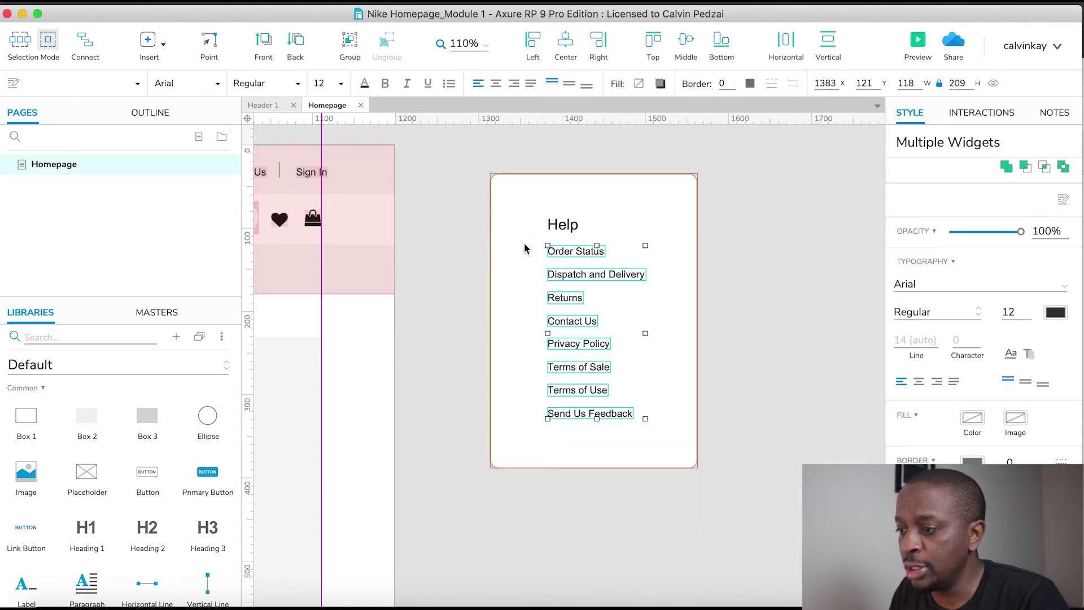
left_click(1056, 312)
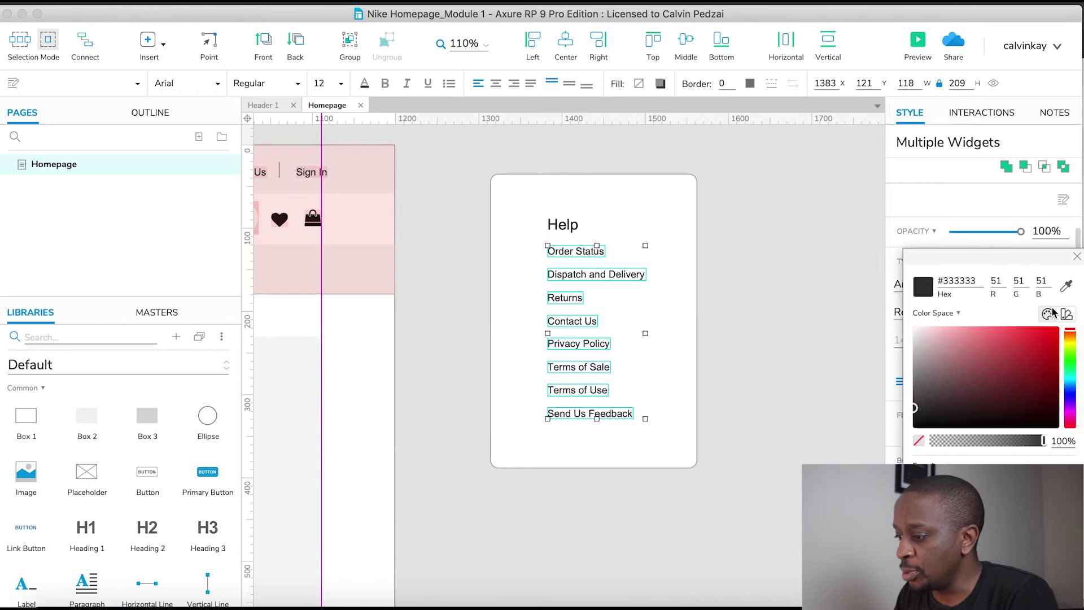
left_click(915, 361)
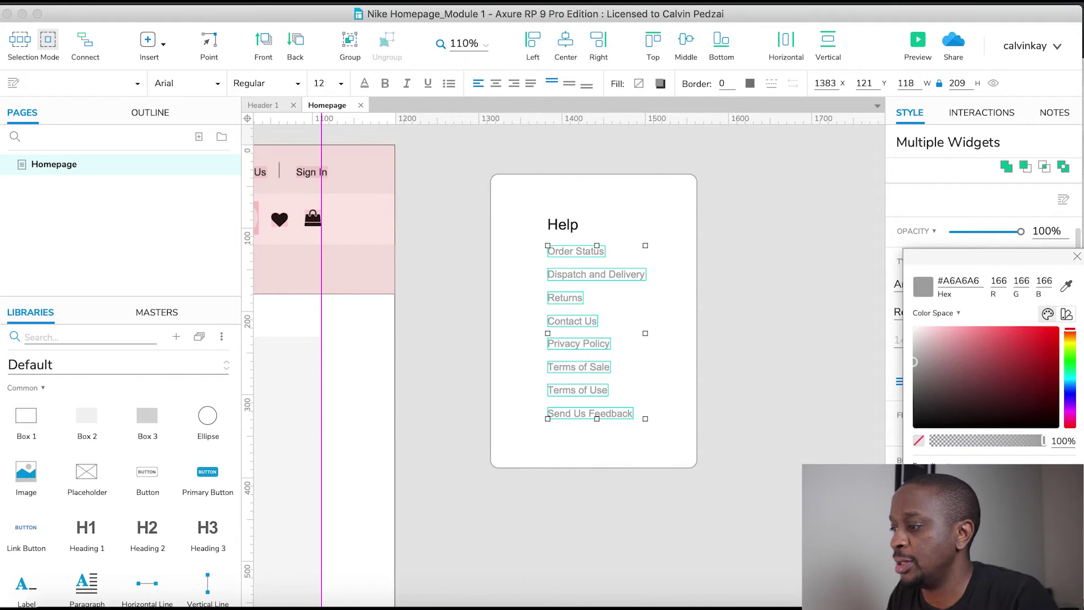
left_click(1077, 258)
left_click(842, 316)
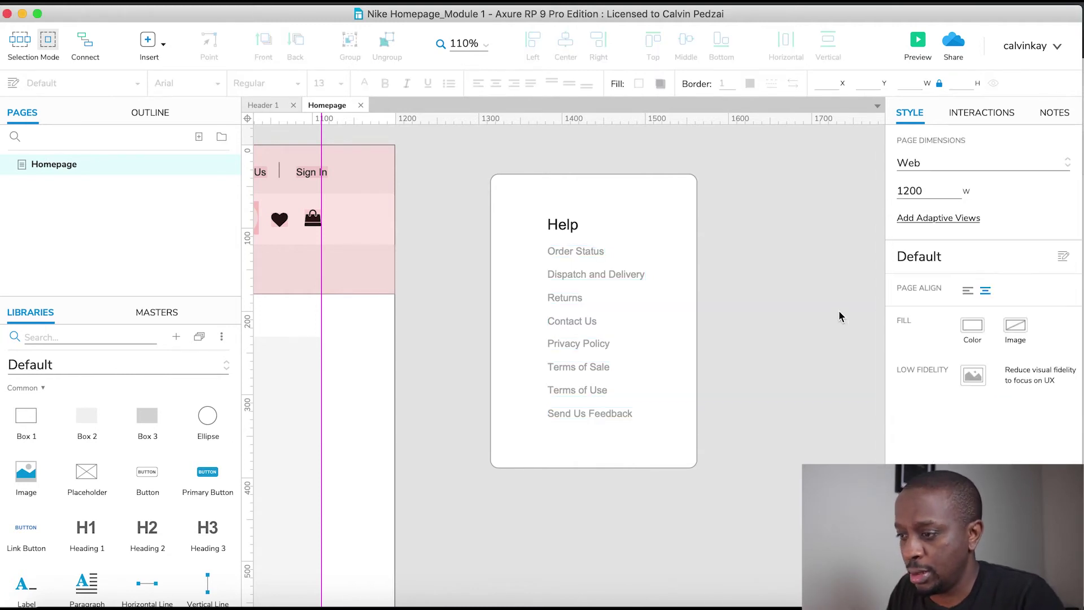
Step: Trim the white box from all four edges to 209×304 and select it with its text
left_click(605, 188)
left_click_drag(595, 175, 596, 195)
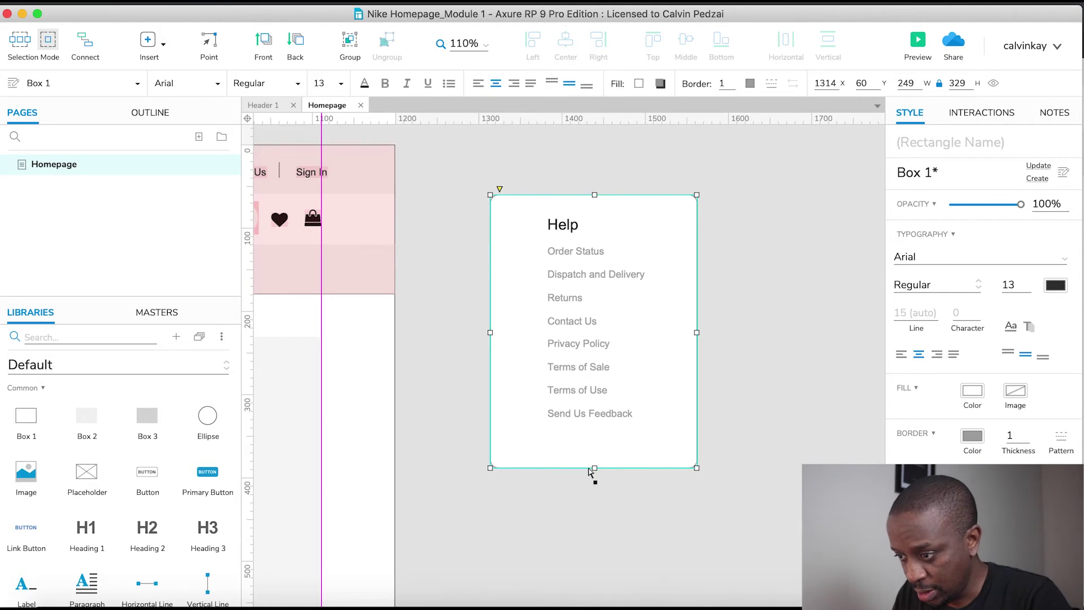
left_click_drag(593, 467, 593, 453)
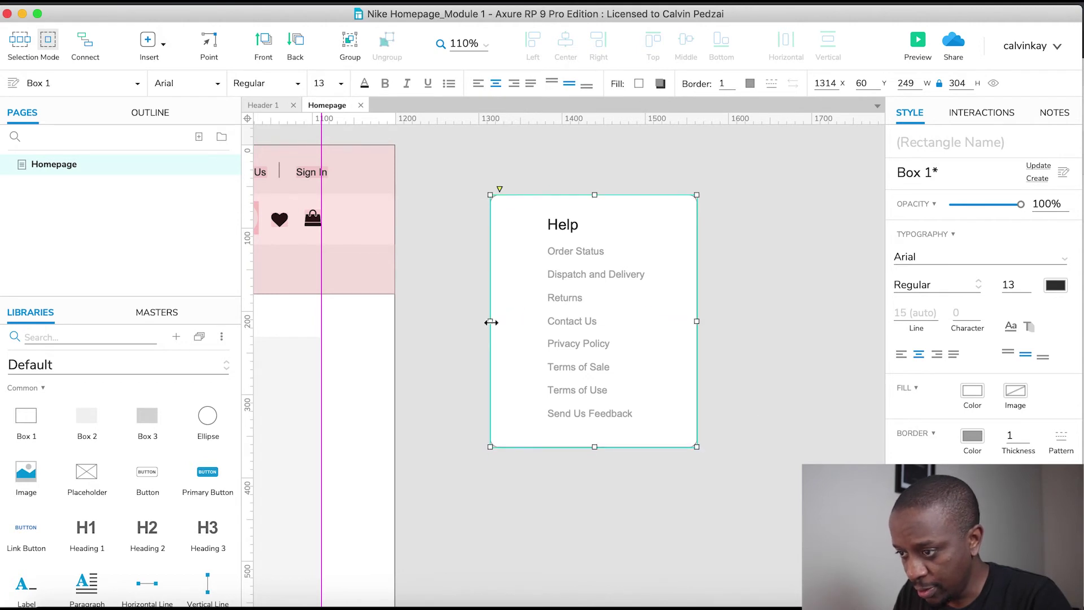
left_click_drag(490, 322, 515, 323)
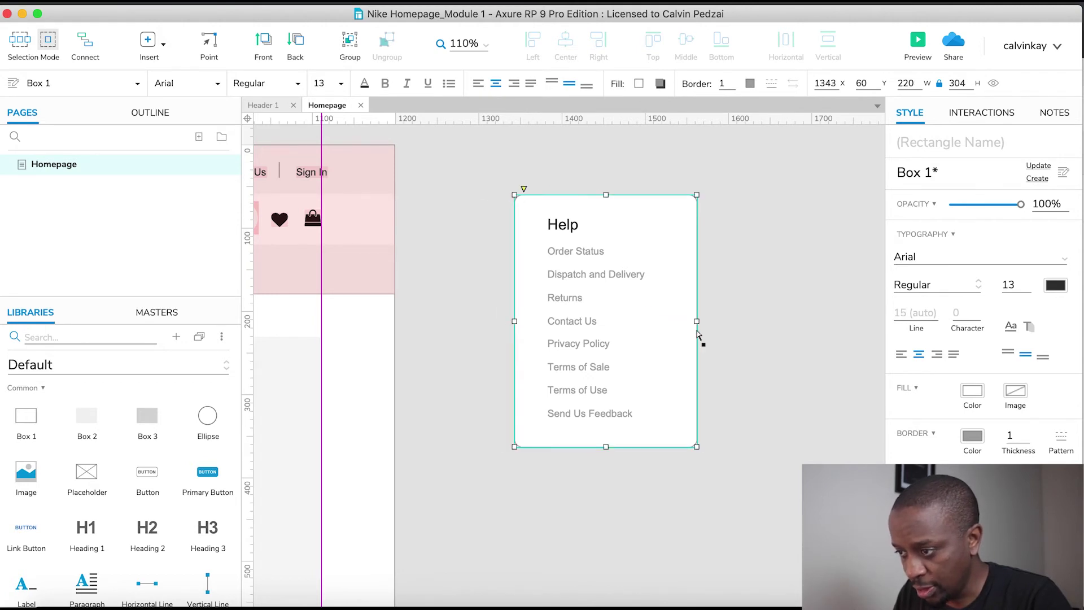
left_click_drag(698, 320, 687, 320)
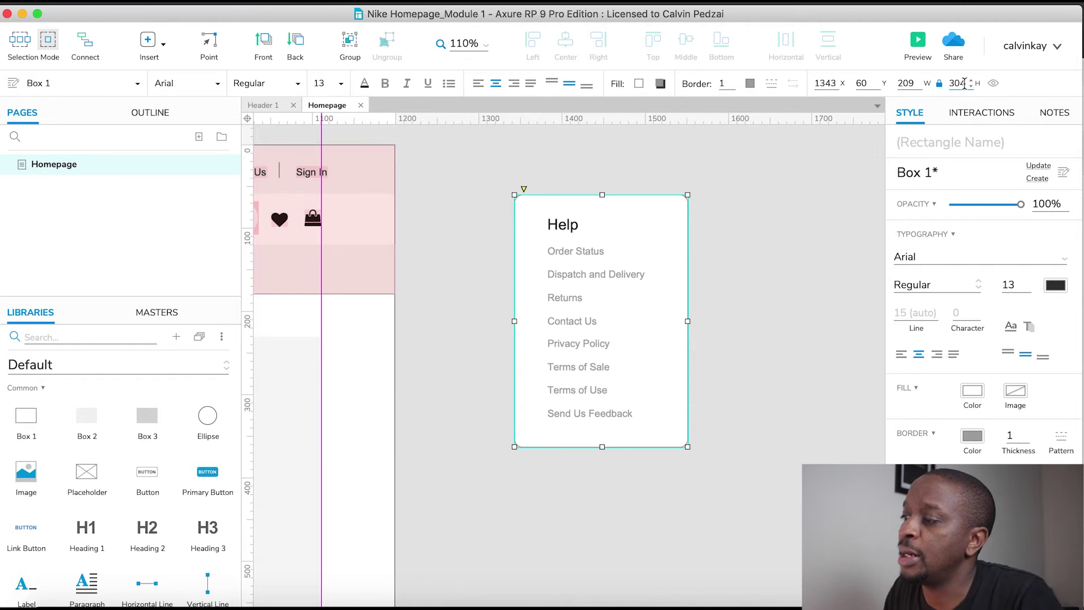
left_click(787, 310)
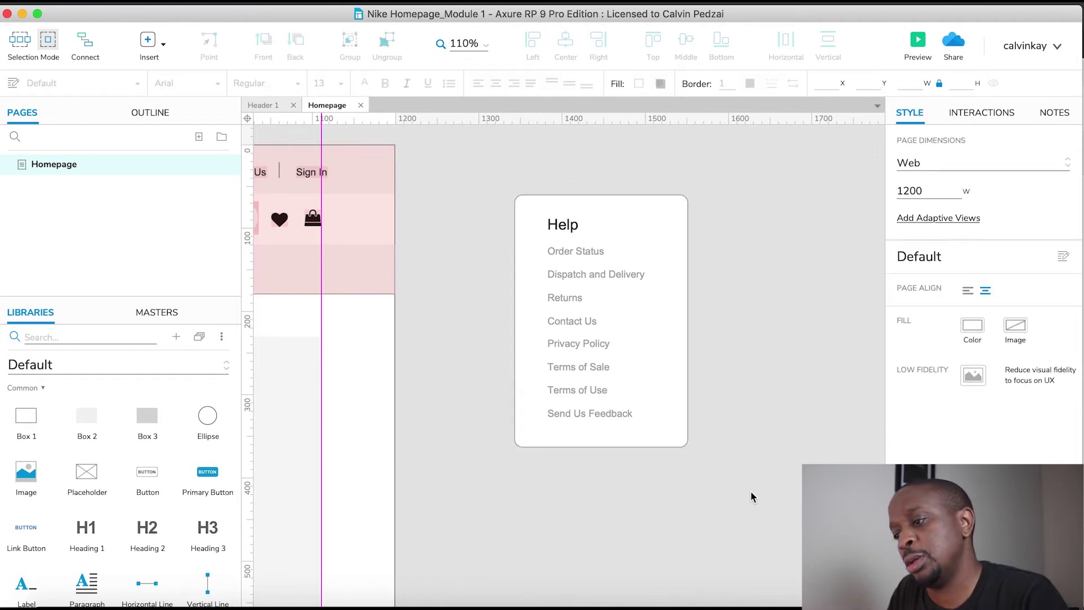
left_click_drag(751, 490, 479, 178)
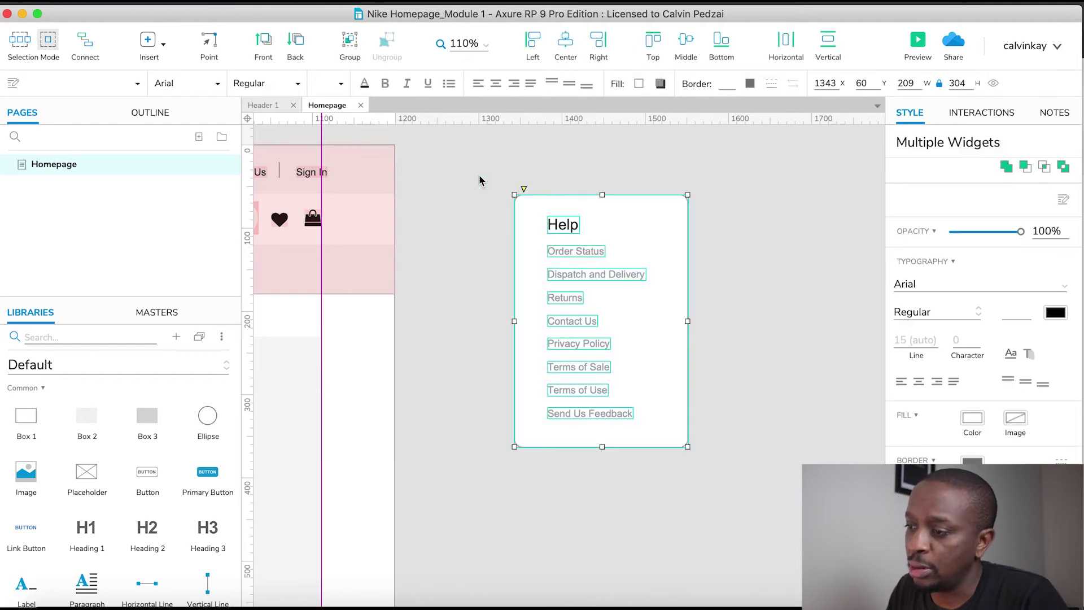
Step: Convert the selected box, heading and links into a dynamic panel named HelpDropdown
right_click(585, 273)
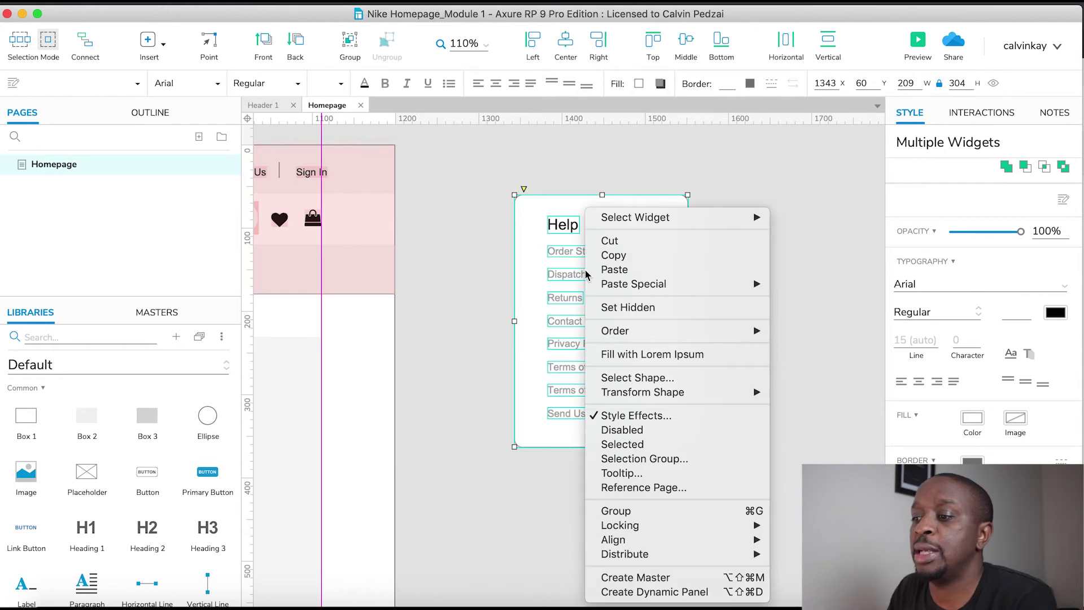
left_click(667, 592)
left_click(932, 143)
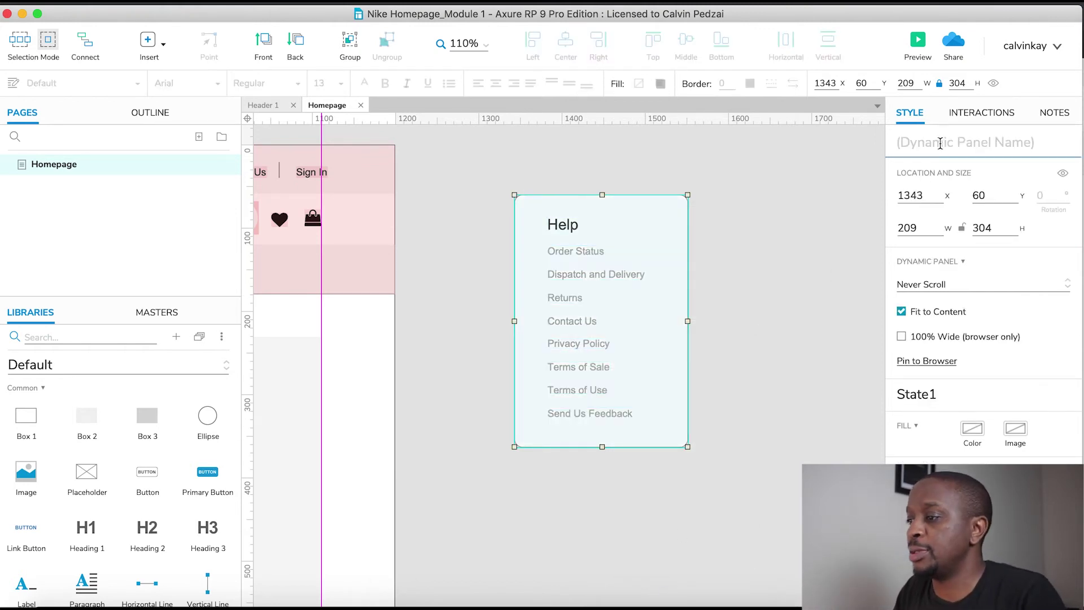
type("Help")
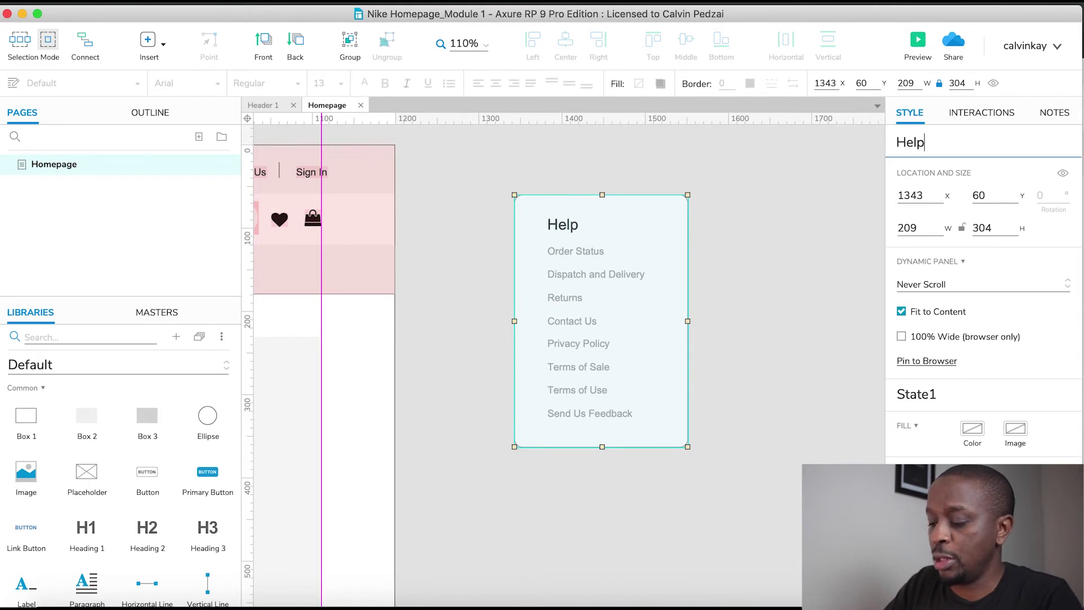
type("Driop")
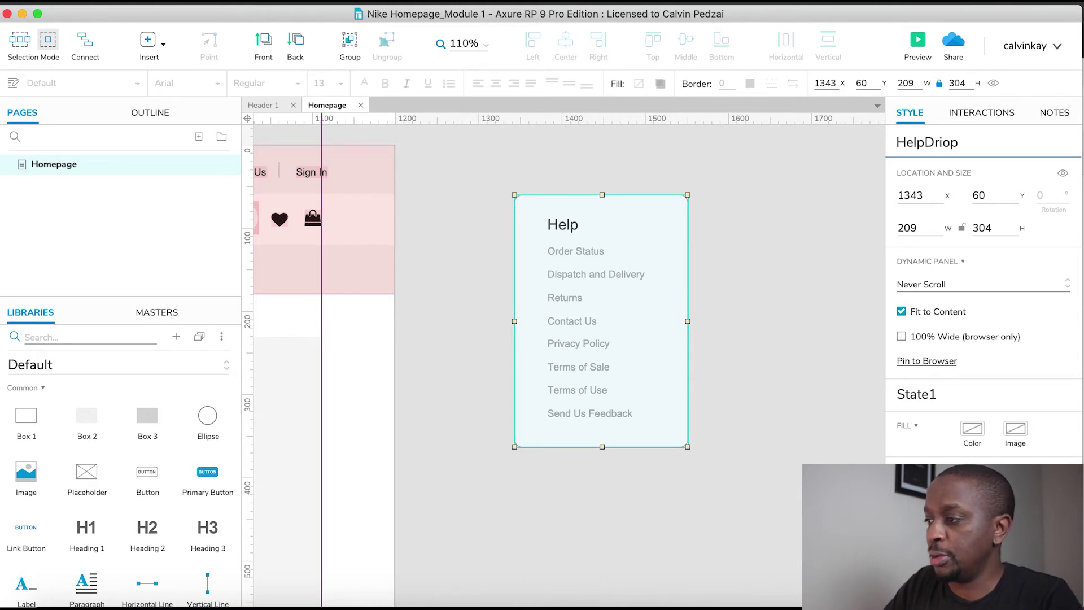
key("BackSpace")
key("BackSpace")
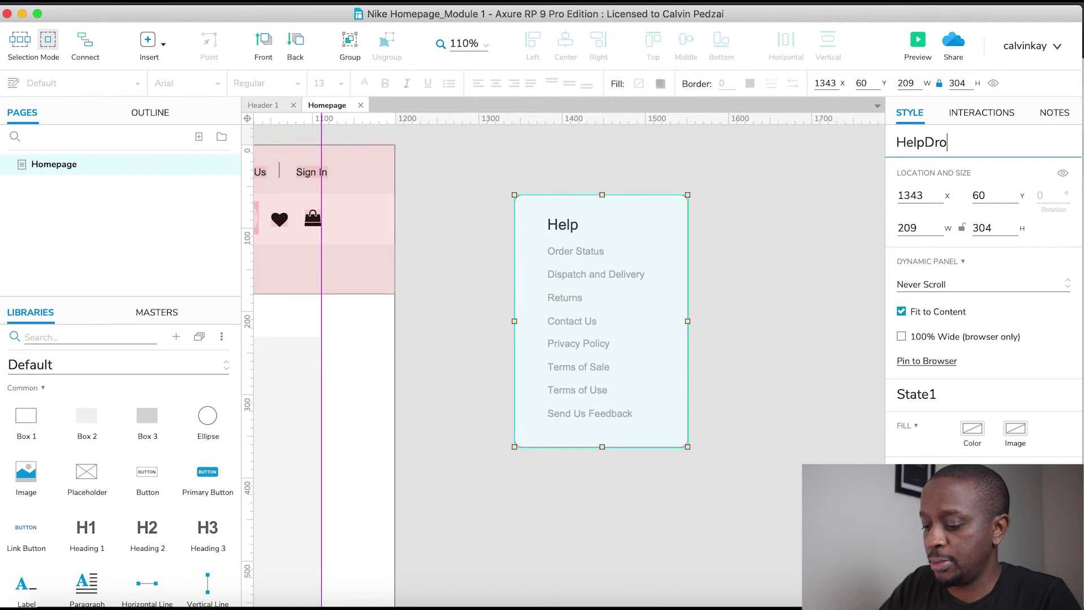
type("D")
key("BackSpace")
type("d")
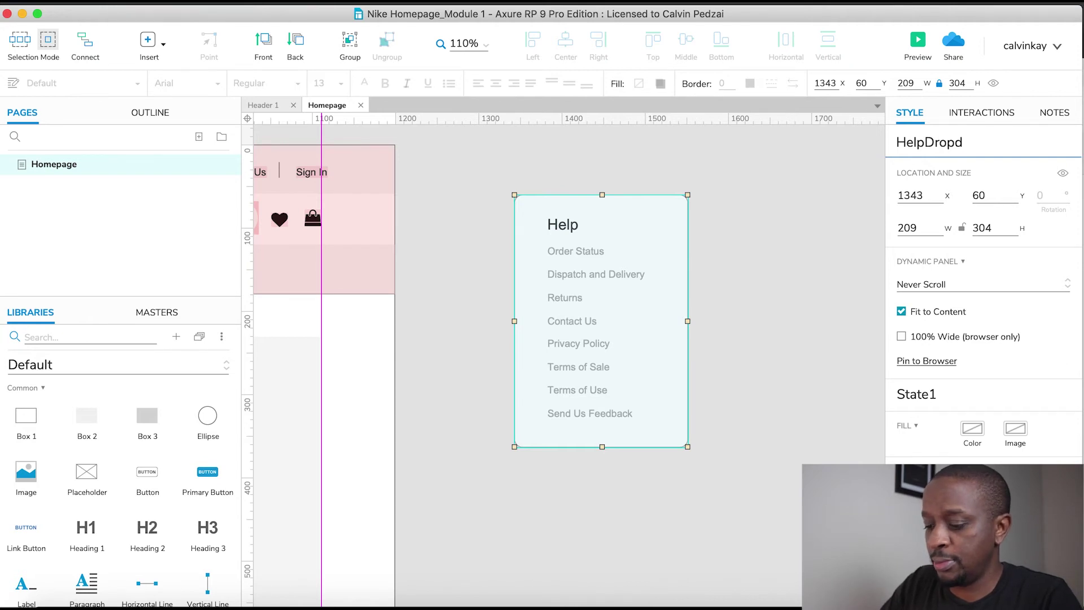
type("own")
left_click(785, 212)
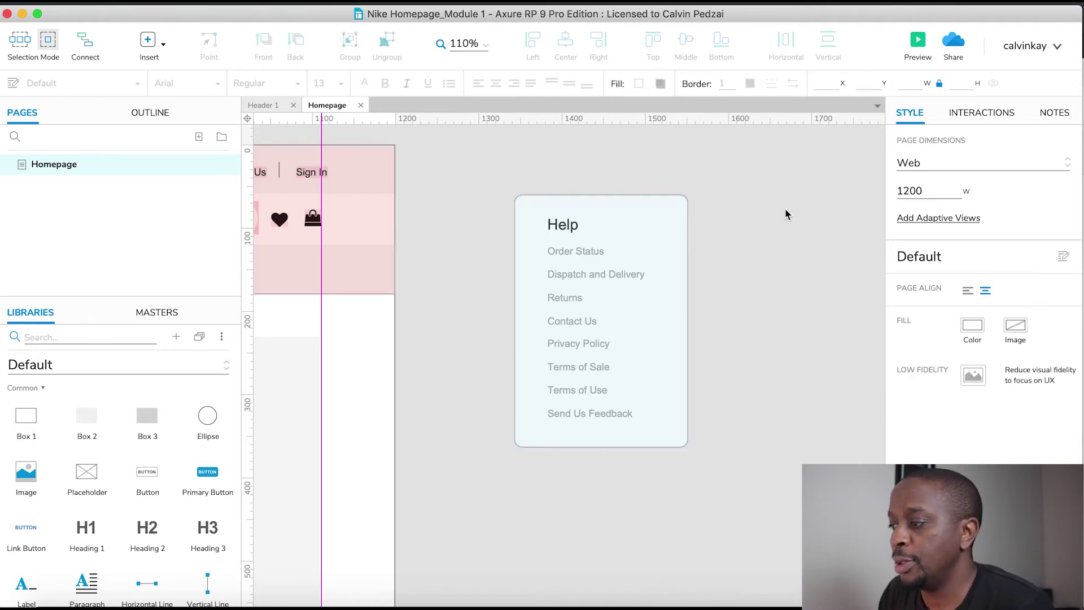
Step: Move the HelpDropdown panel slightly, then cut it from the Homepage
scroll(784, 213, "left", 5)
left_click(694, 254)
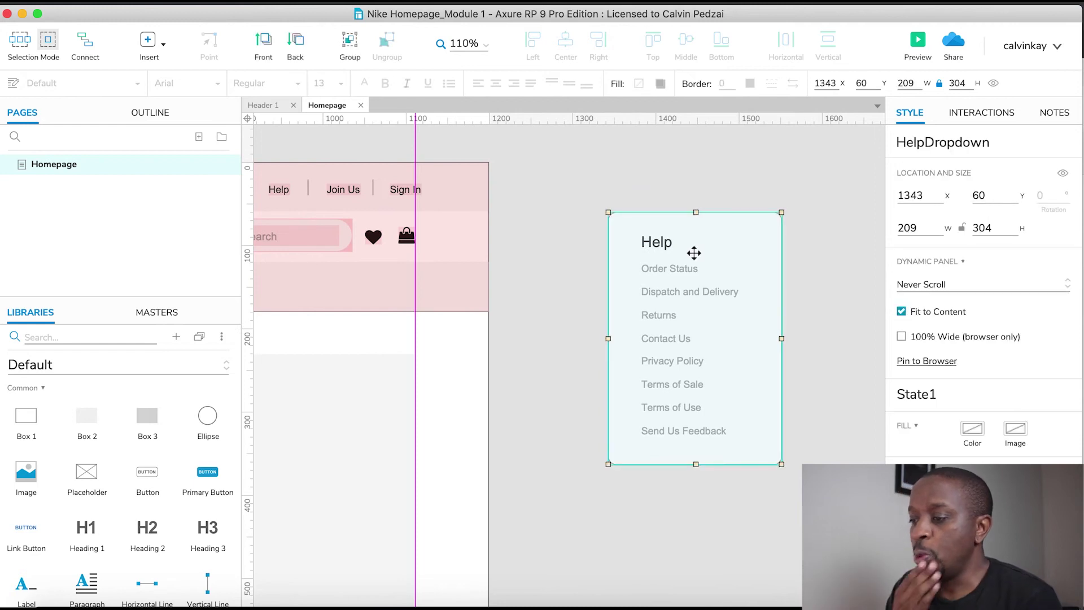
left_click_drag(694, 253, 619, 263)
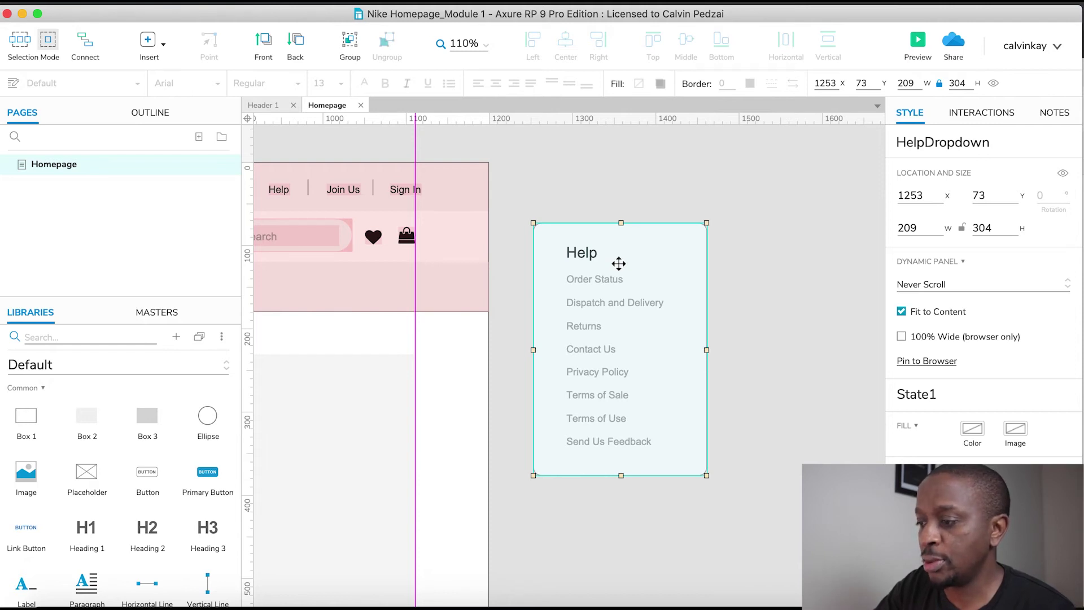
key("Delete")
Step: Open the Header 1 master for editing from its Help link
scroll(463, 252, "left", 5)
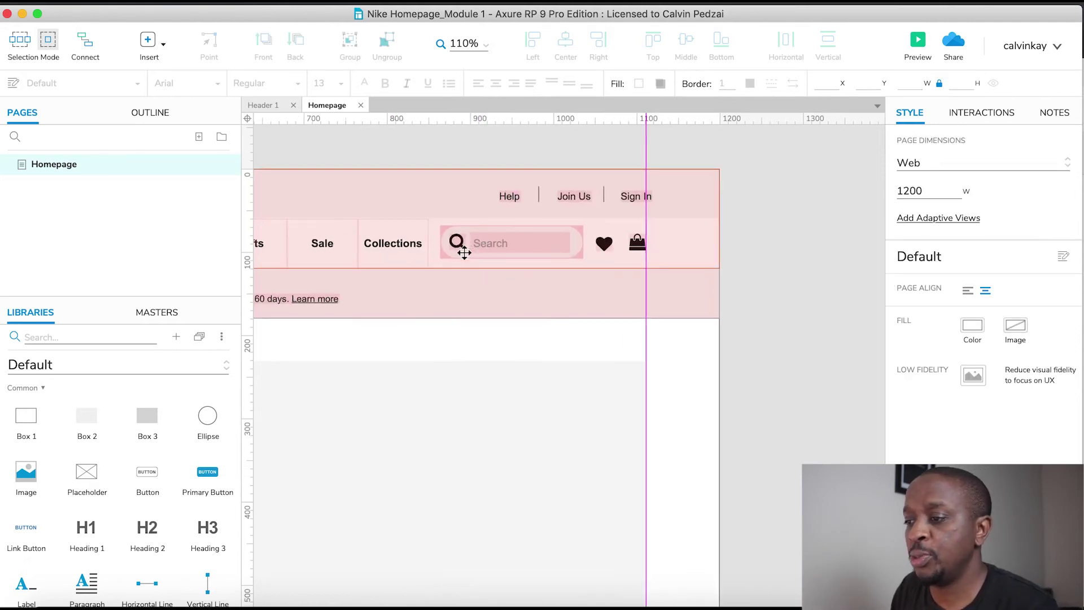
scroll(463, 251, "left", 3)
double_click(589, 205)
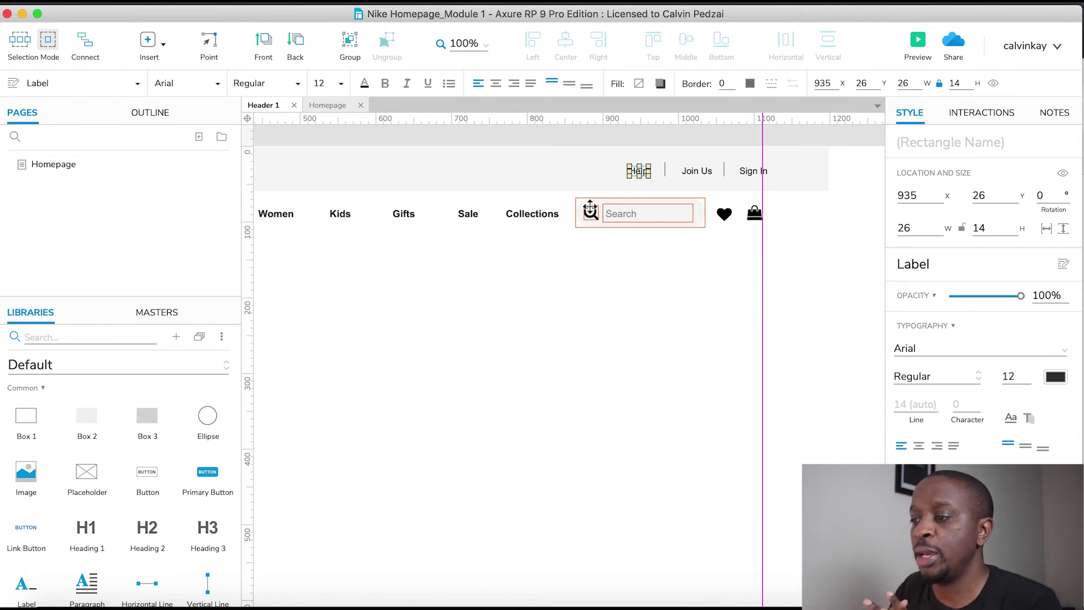
left_click(782, 158)
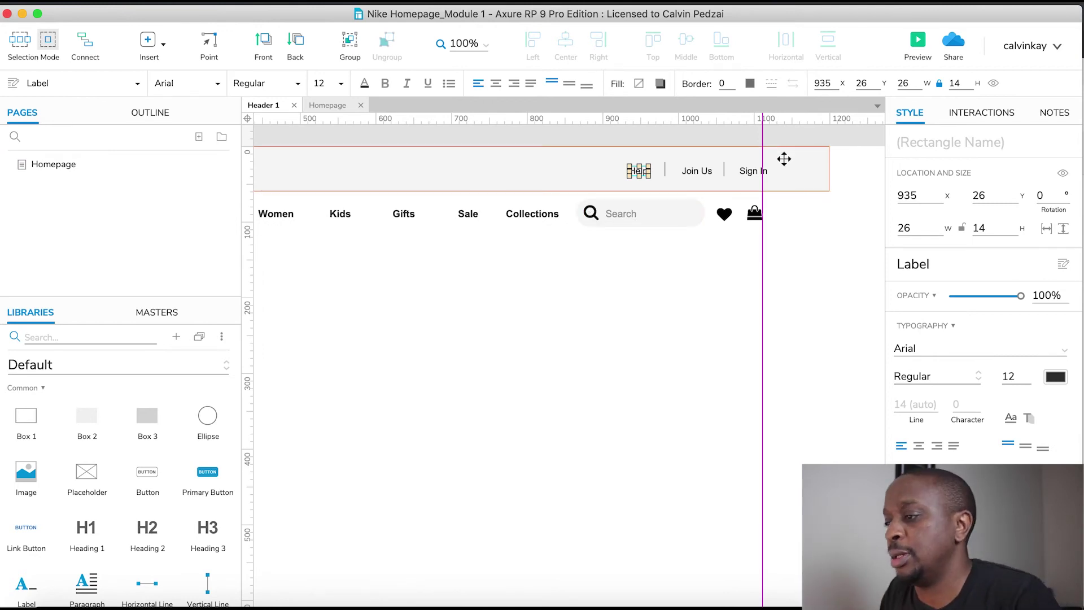
Step: Nudge the Help, Join Us and Sign In links left, then paste the HelpDropdown panel into Header 1
left_click(845, 142)
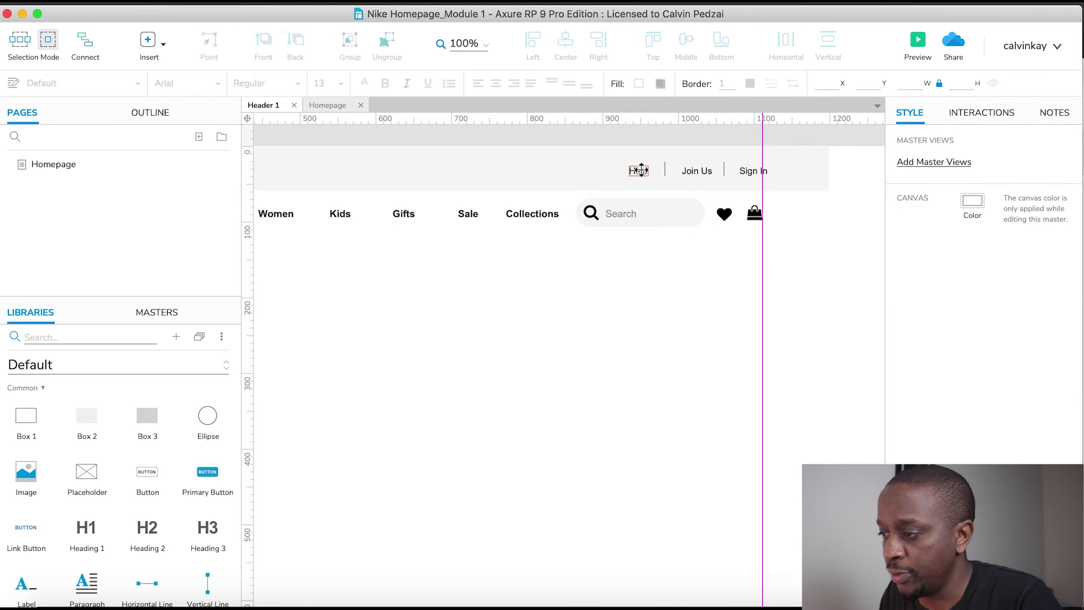
left_click_drag(787, 133, 609, 188)
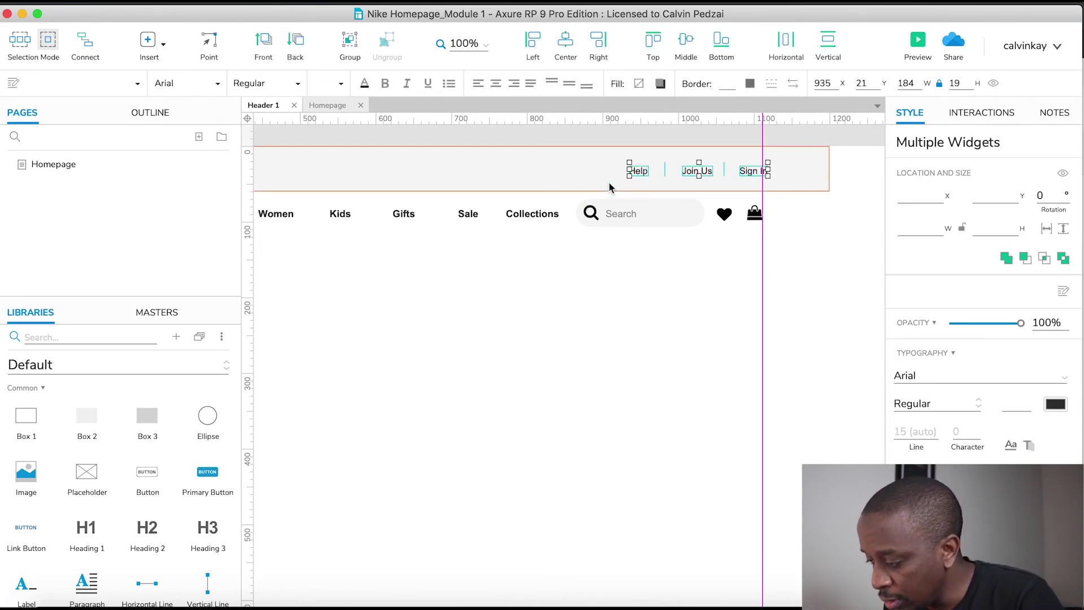
left_click(609, 187)
left_click_drag(787, 134, 609, 186)
key("Left")
key("Left")
key("Left")
key("Left")
key("Left")
key("Left")
key("Left")
key("Left")
key("Left")
key("Left")
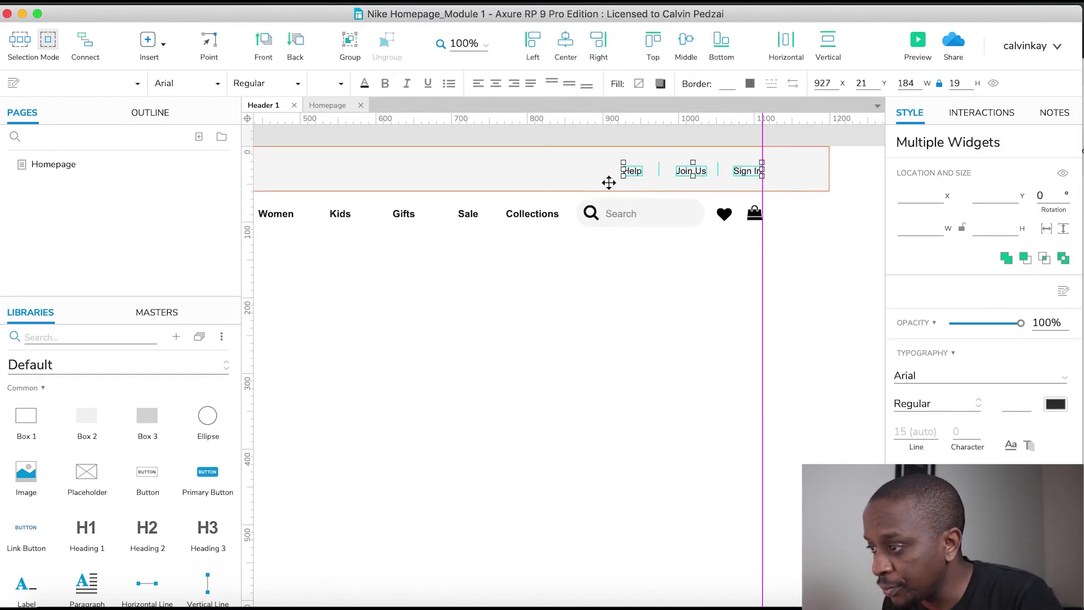
key("Left")
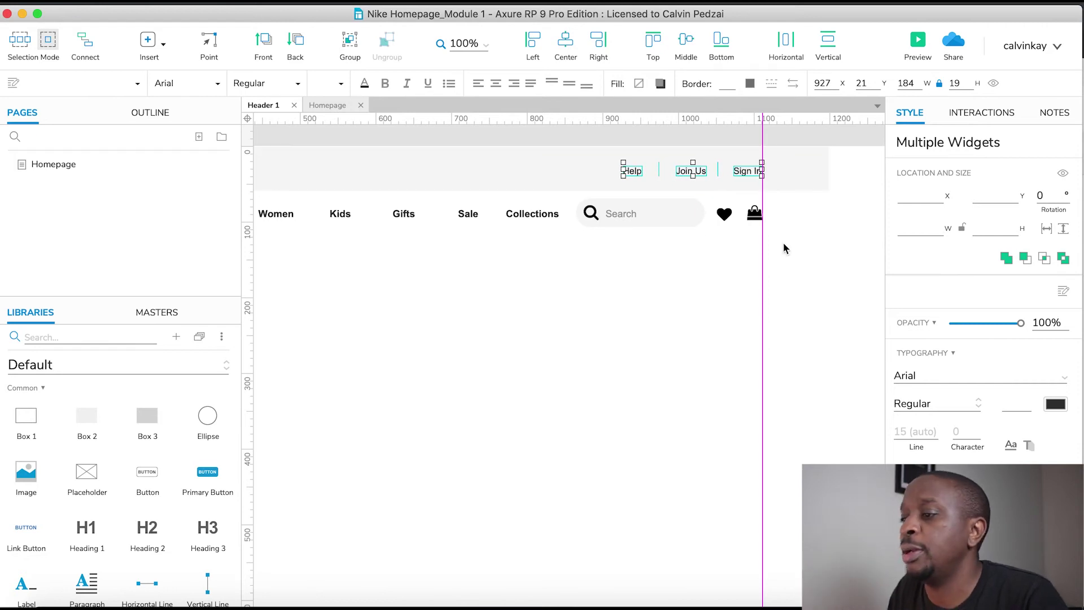
left_click(845, 254)
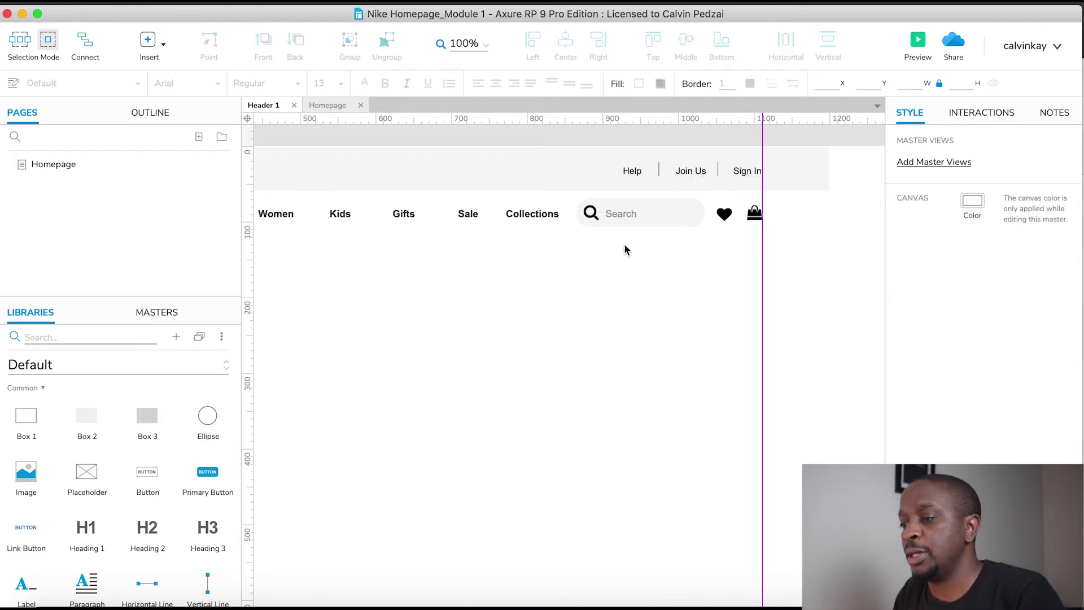
key("ctrl+v")
Step: Place HelpDropdown just below the Help link, then select Help and show its interaction settings
left_click_drag(796, 227, 431, 210)
left_click(793, 302)
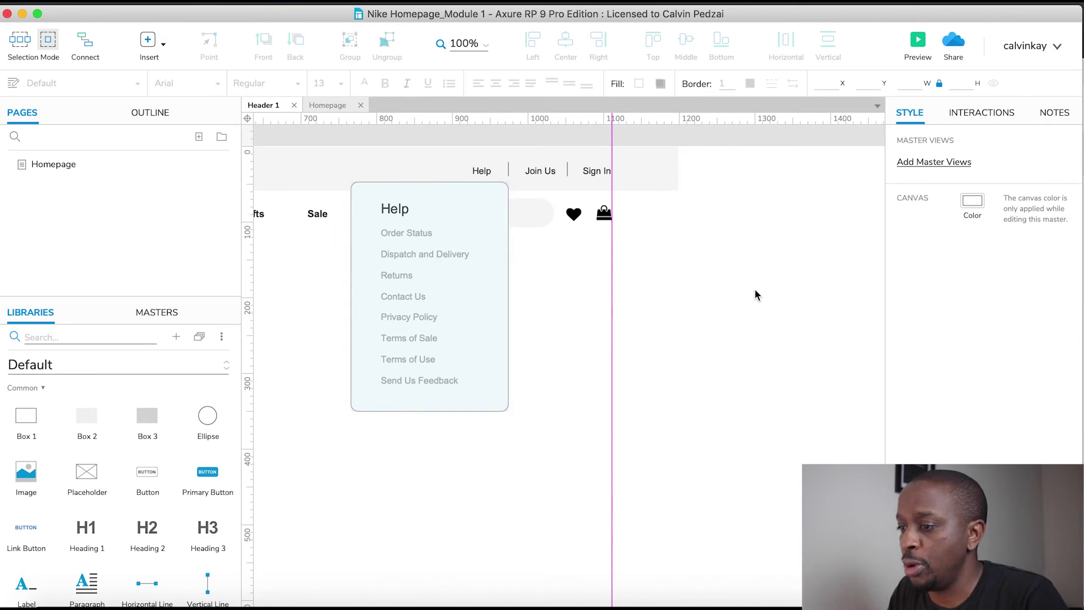
left_click(483, 172)
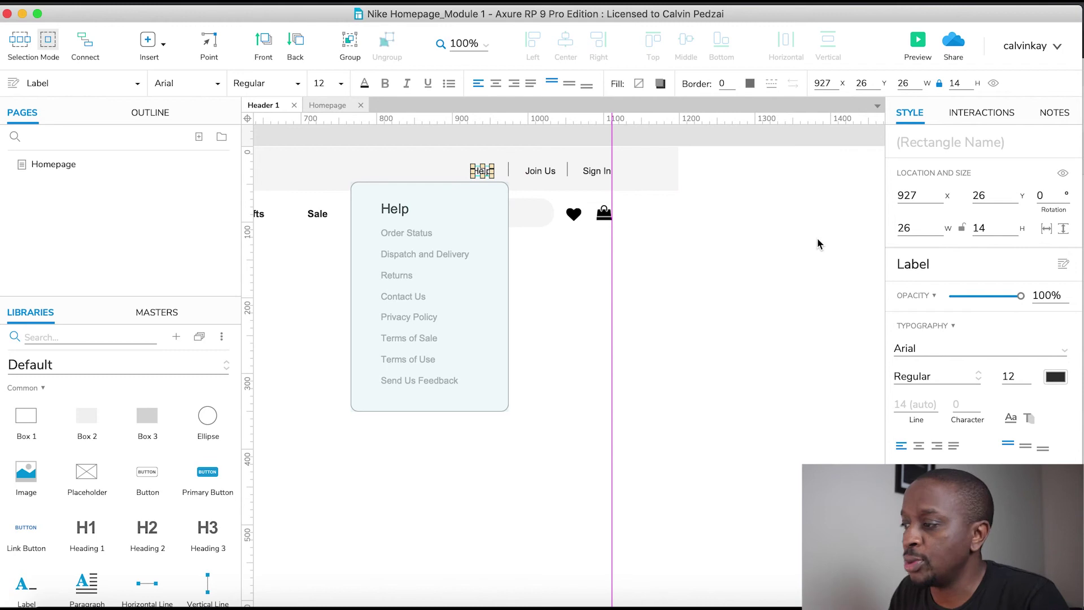
left_click(974, 116)
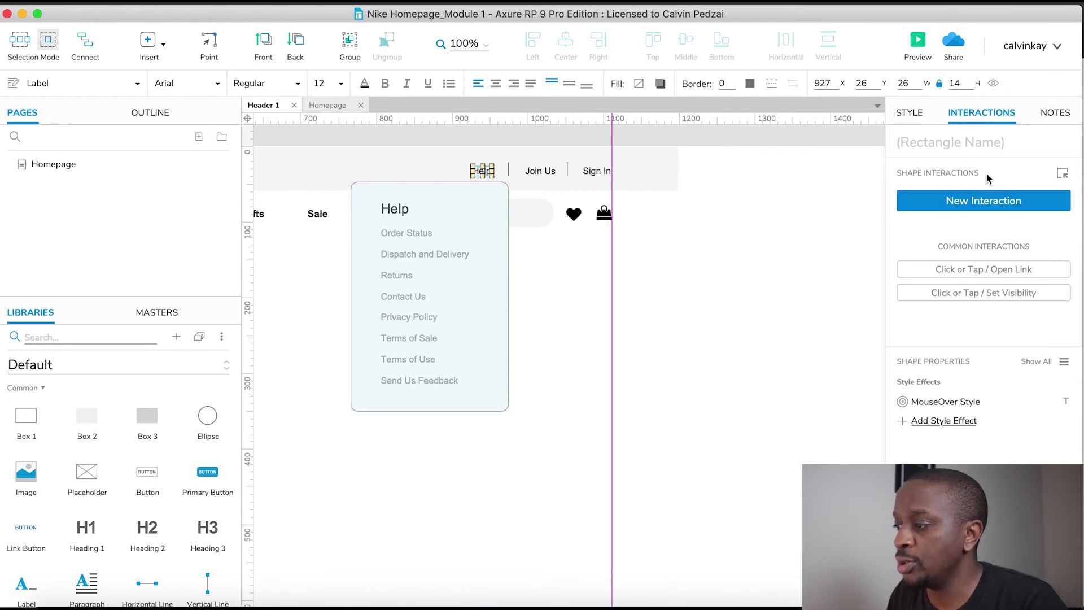
Step: Give the Help link a Mouse Enter action showing HelpDropdown with a 500 ms slide down
left_click(985, 204)
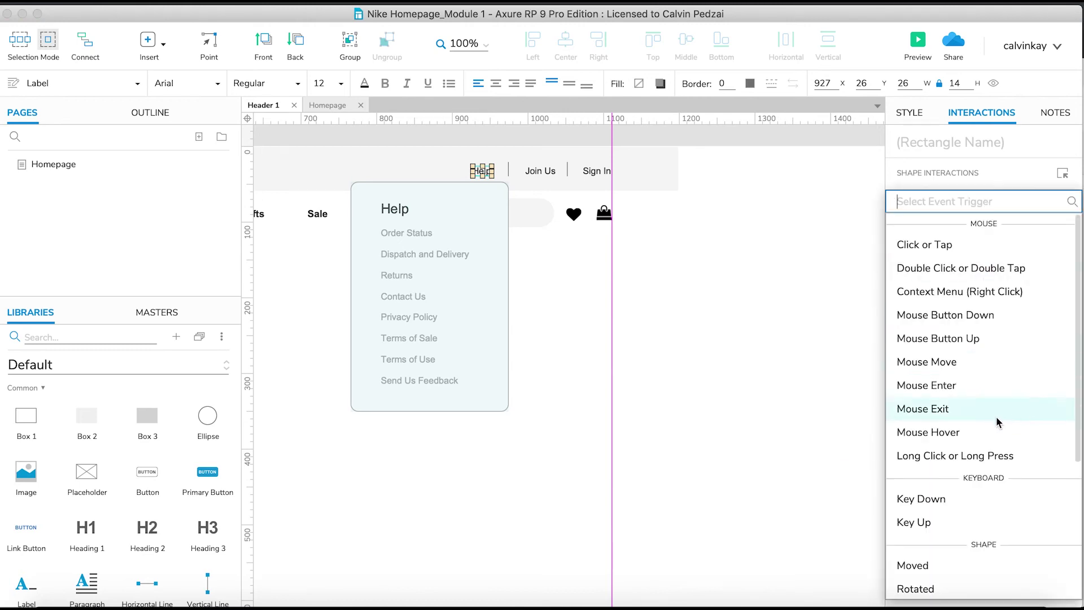
left_click(940, 386)
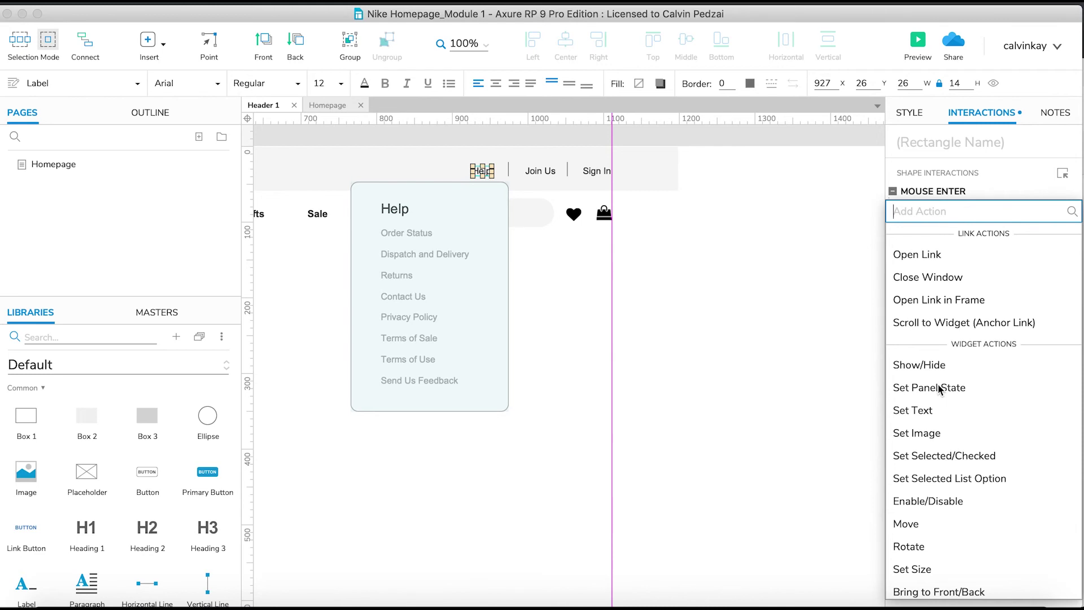
left_click(915, 365)
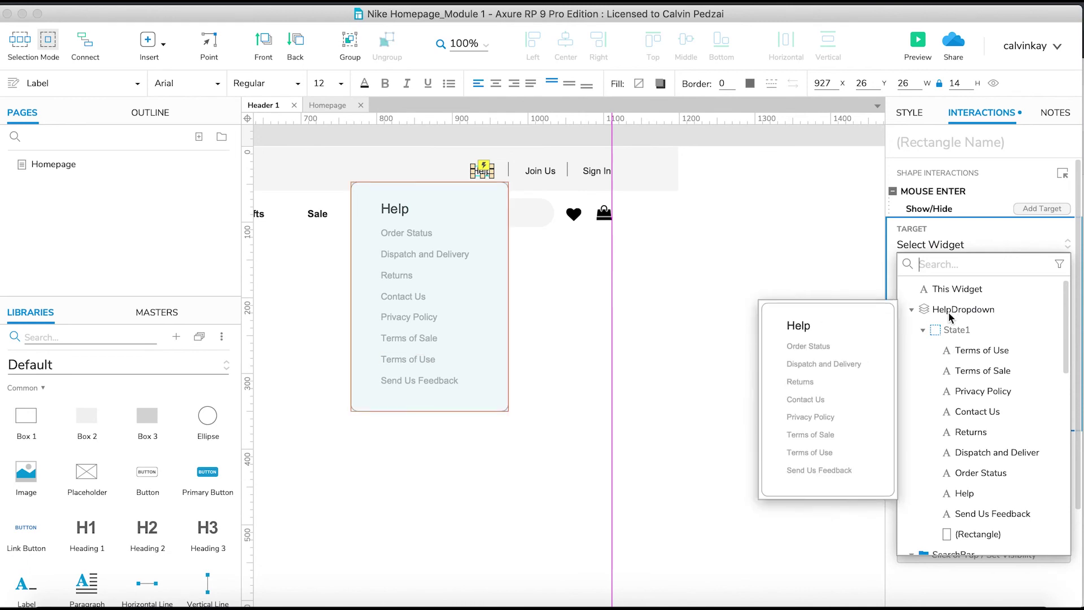
left_click(948, 312)
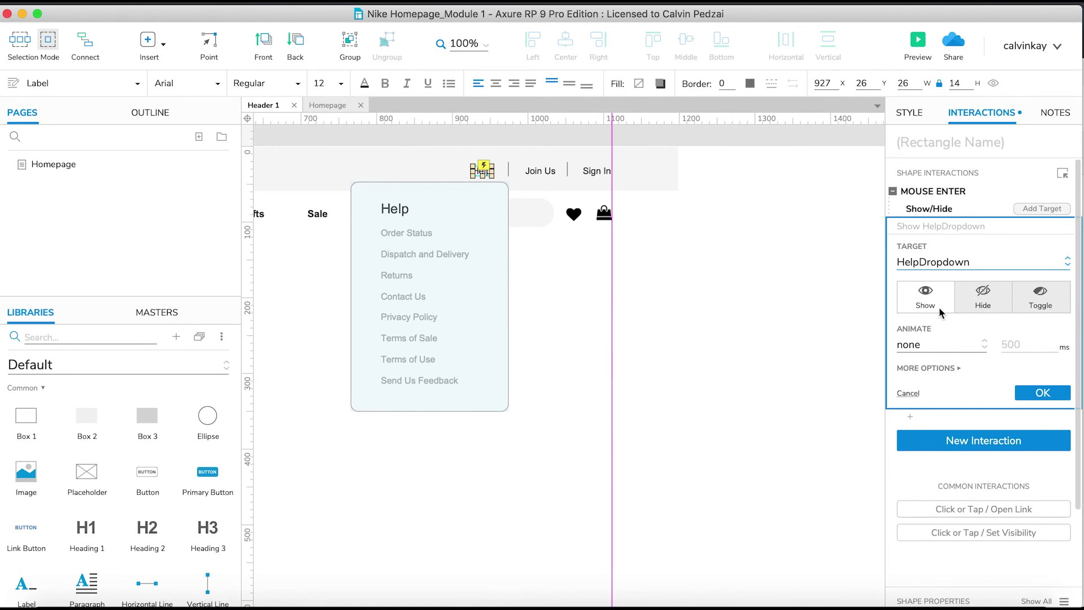
left_click(964, 351)
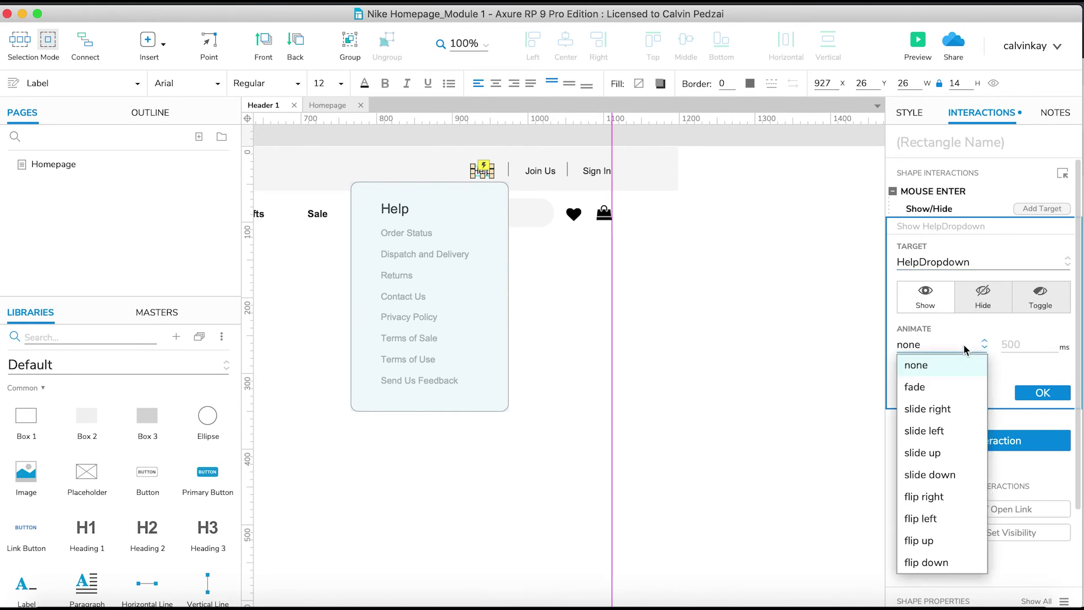
left_click(943, 475)
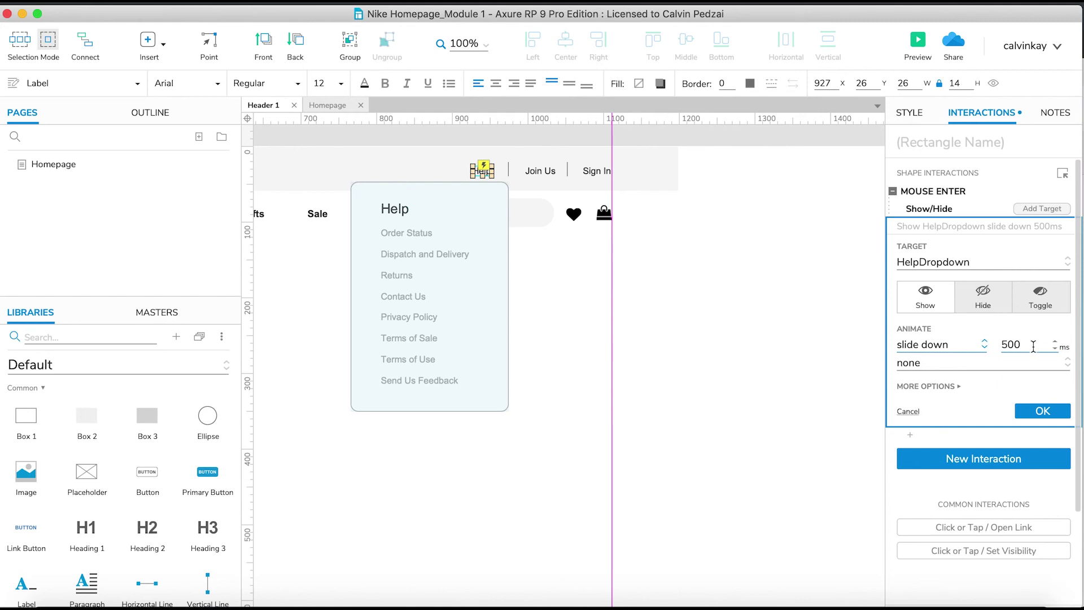
left_click(1028, 413)
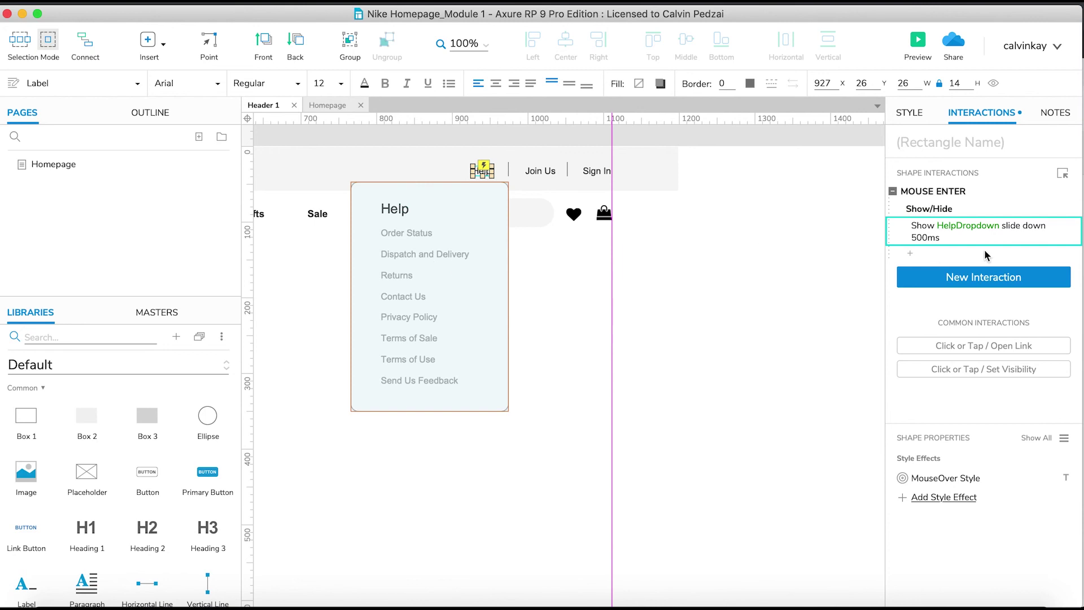
Step: Give the Help link a Mouse Exit action hiding HelpDropdown with a 500 ms slide up
left_click(973, 277)
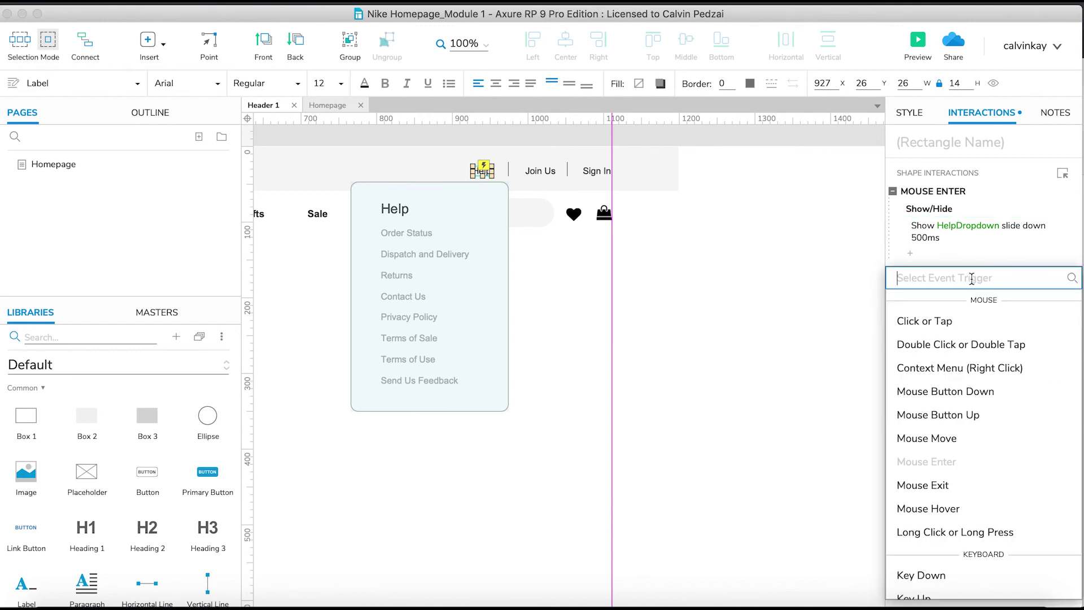
left_click(944, 485)
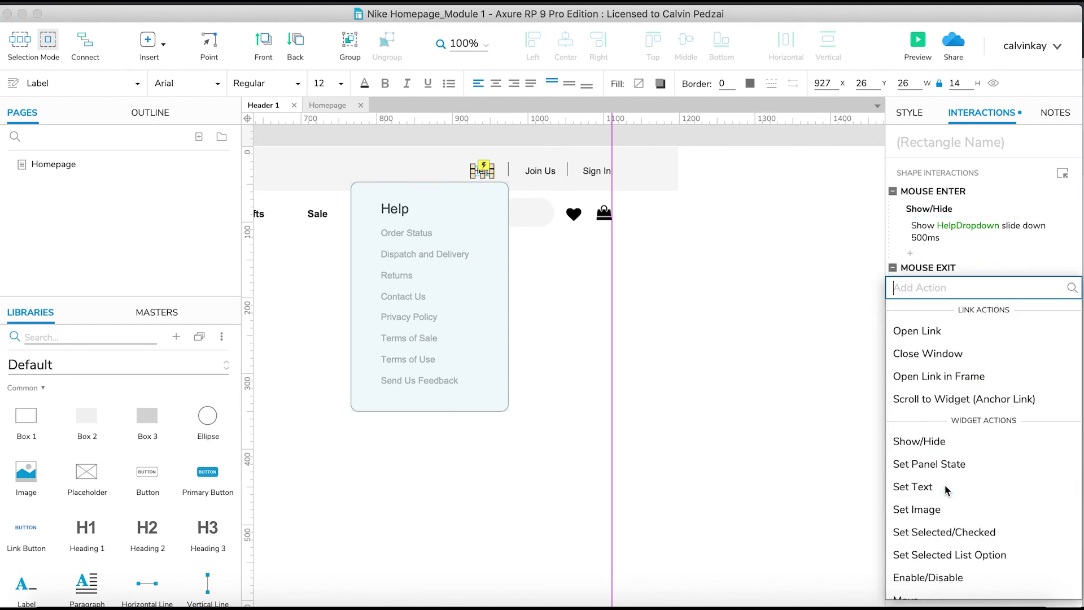
left_click(951, 441)
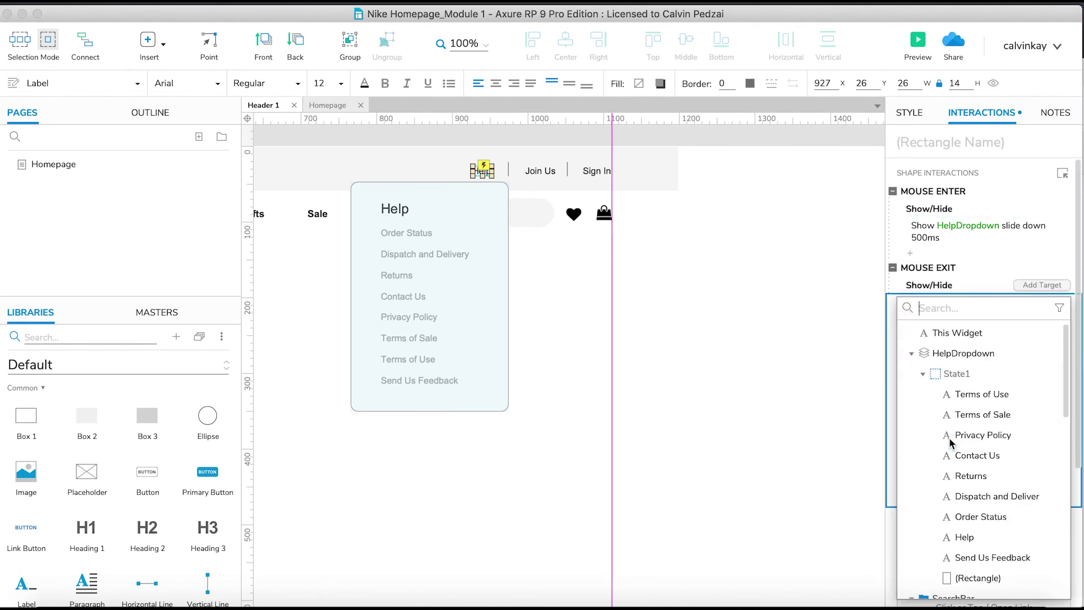
left_click(949, 355)
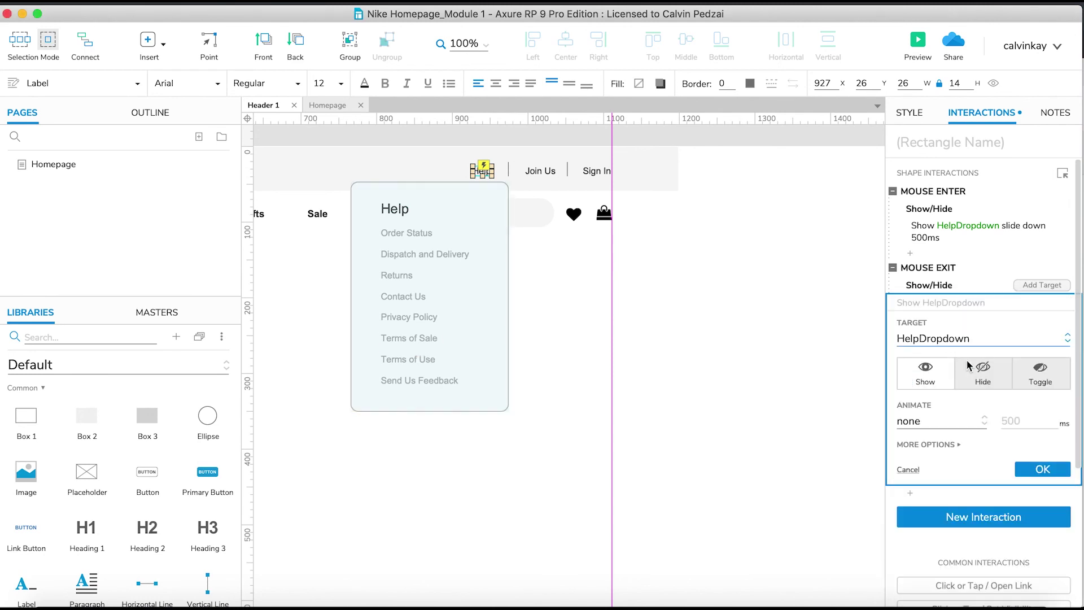
left_click(983, 380)
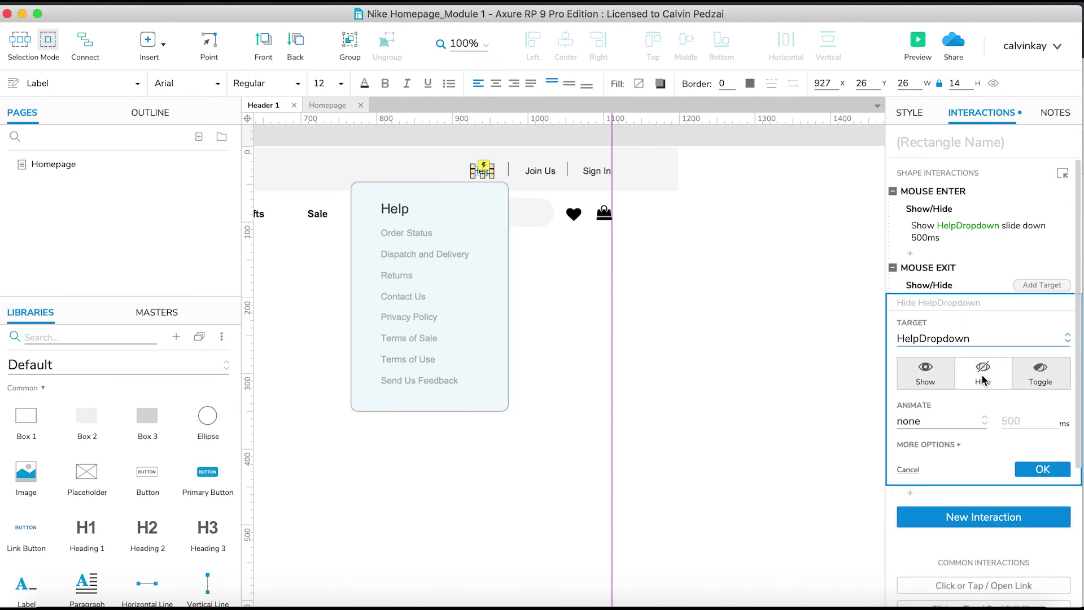
left_click(932, 425)
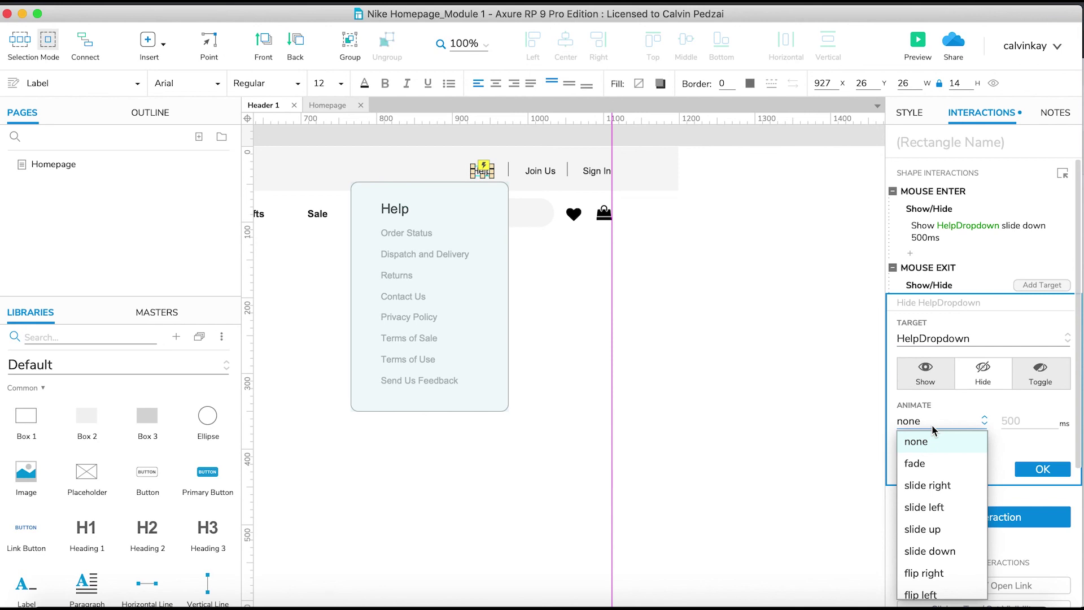
left_click(931, 526)
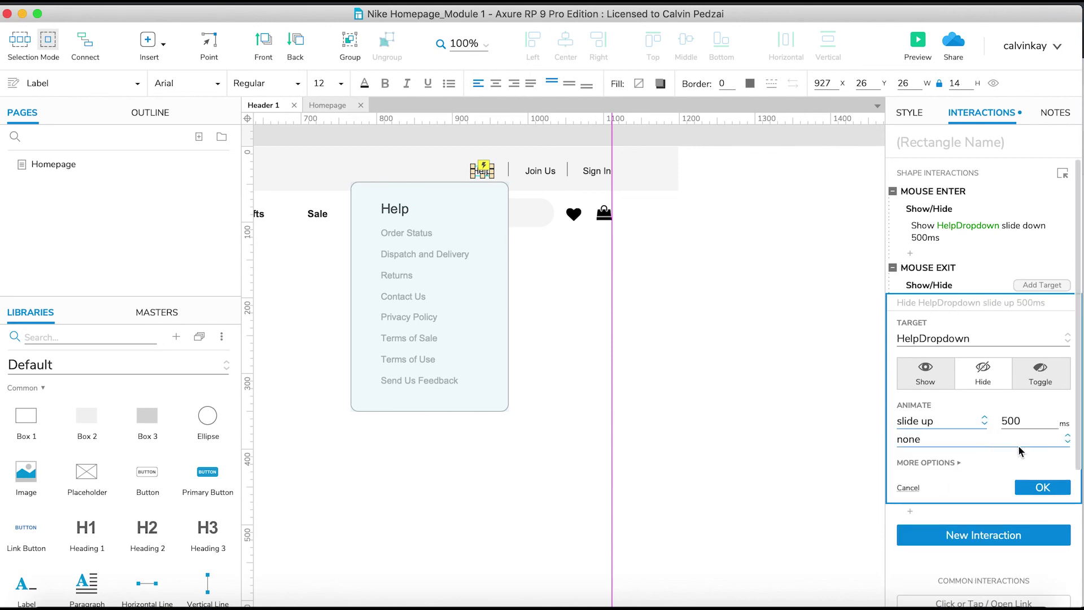
left_click(1038, 487)
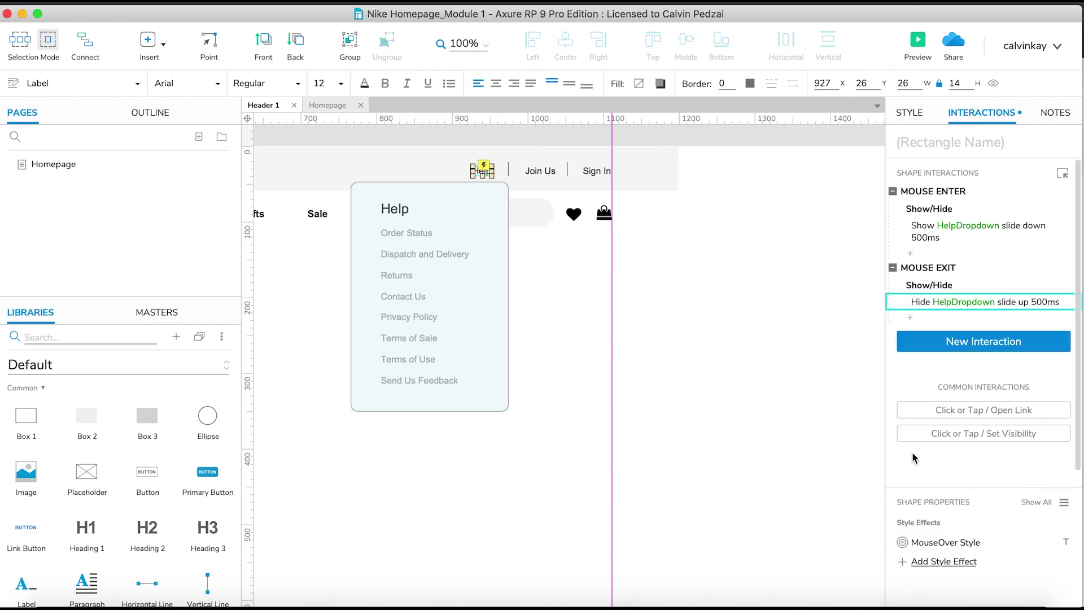
left_click(738, 349)
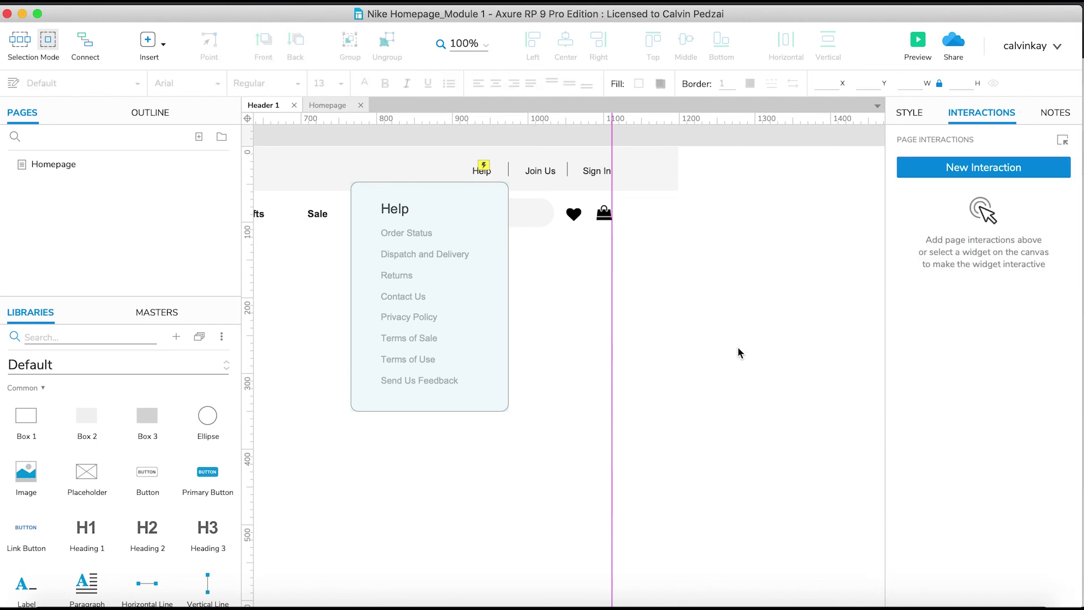
Step: Set the HelpDropdown panel hidden by default, then return to the Homepage page
left_click(432, 285)
right_click(432, 285)
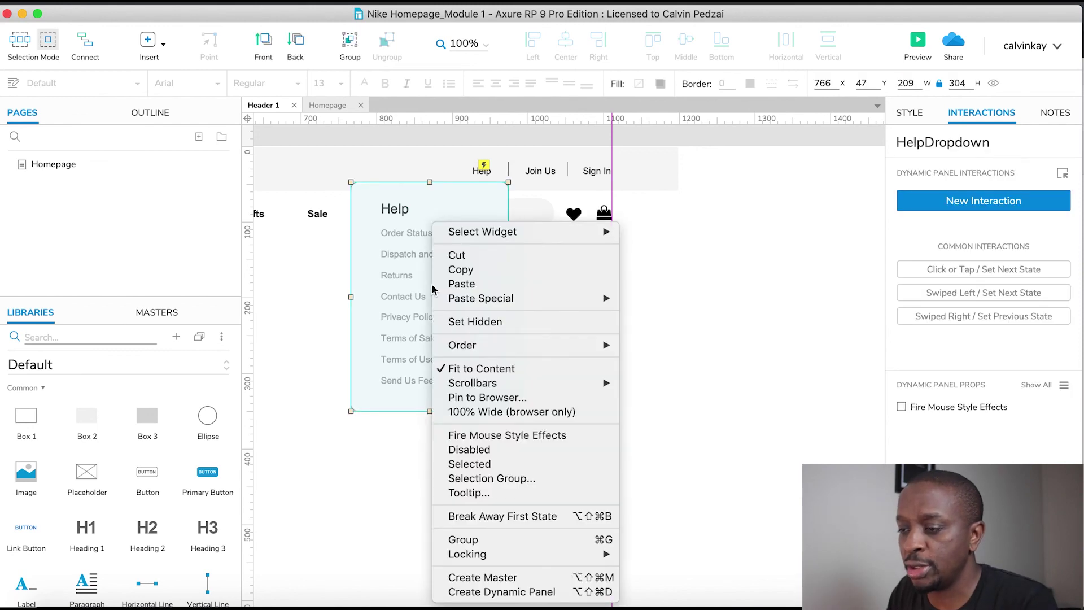
left_click(733, 275)
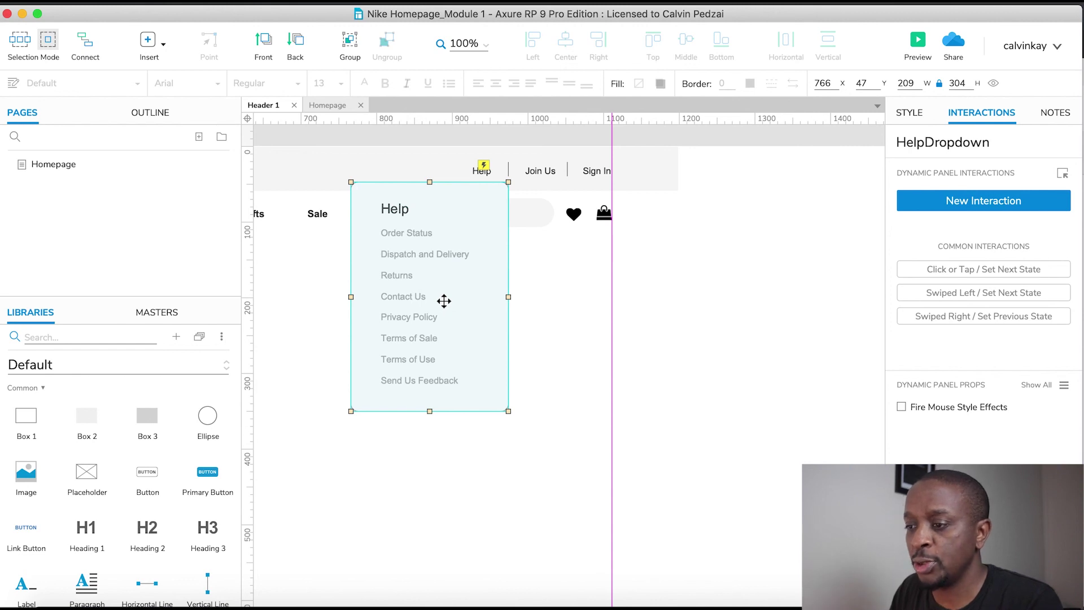
right_click(444, 301)
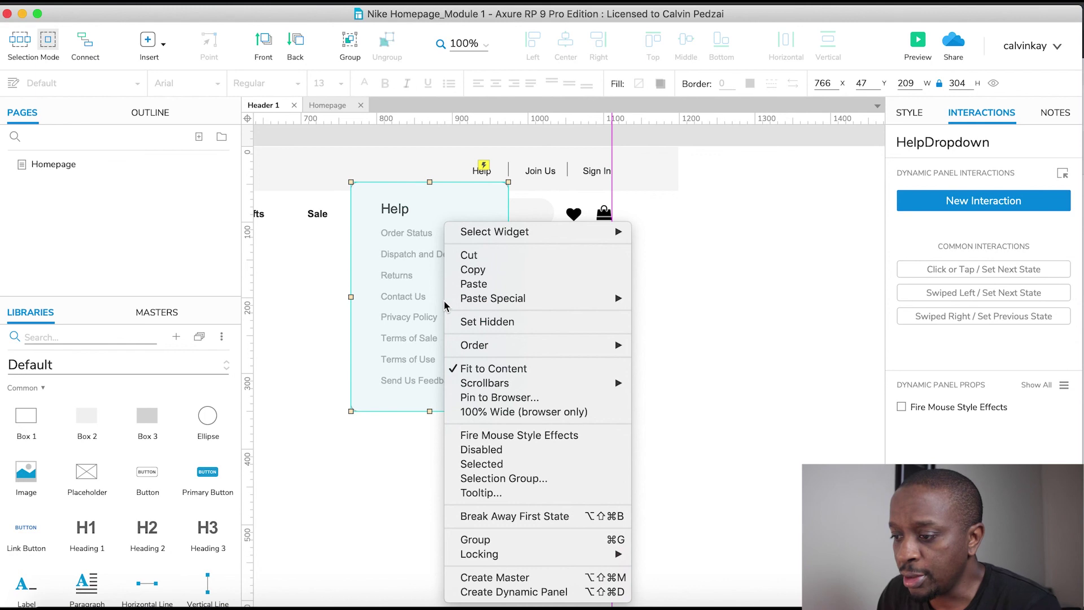
left_click(495, 322)
left_click(774, 314)
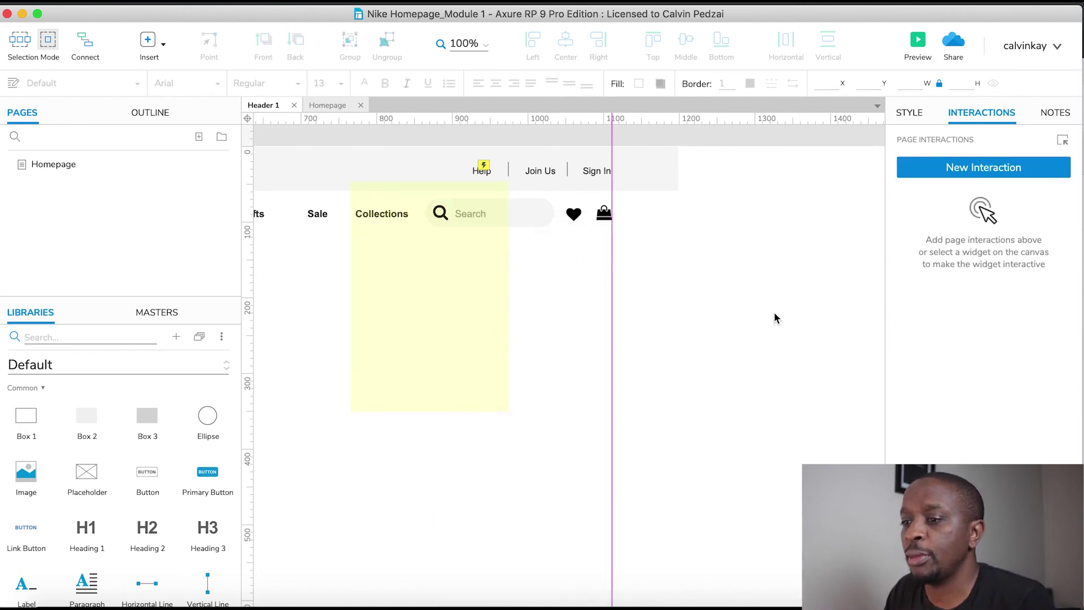
left_click(52, 164)
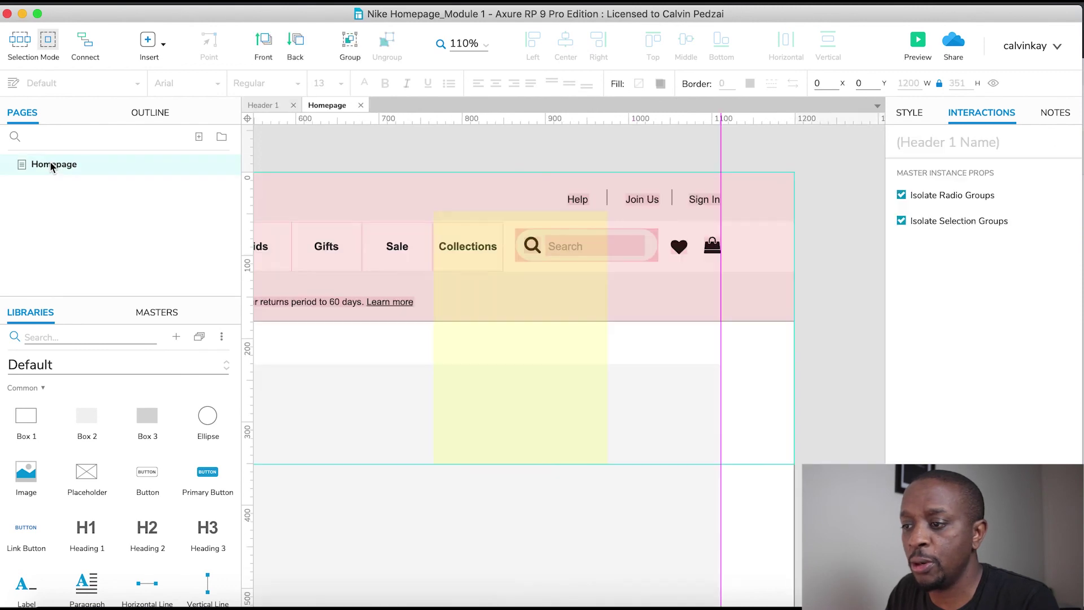
Step: Preview the Homepage in Chrome and check that the Help dropdown slides down under Help
left_click(918, 39)
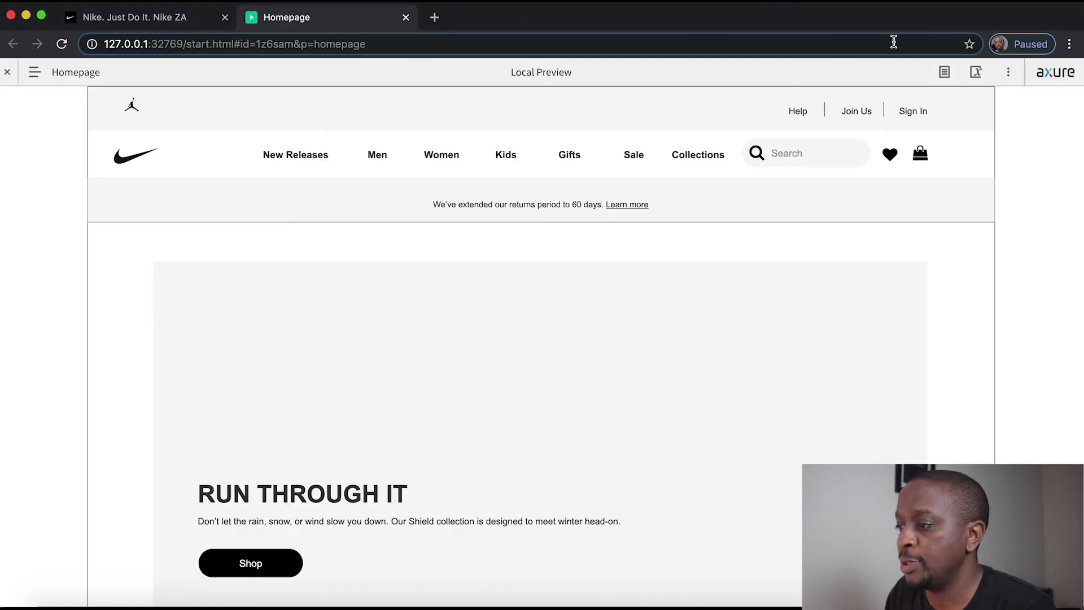
mouse_move(798, 109)
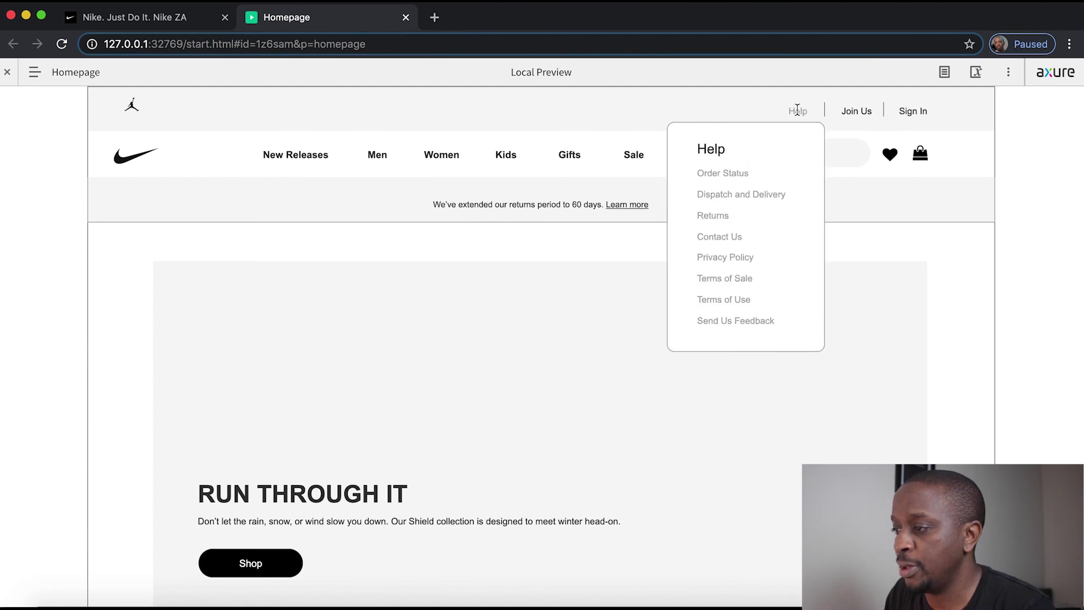